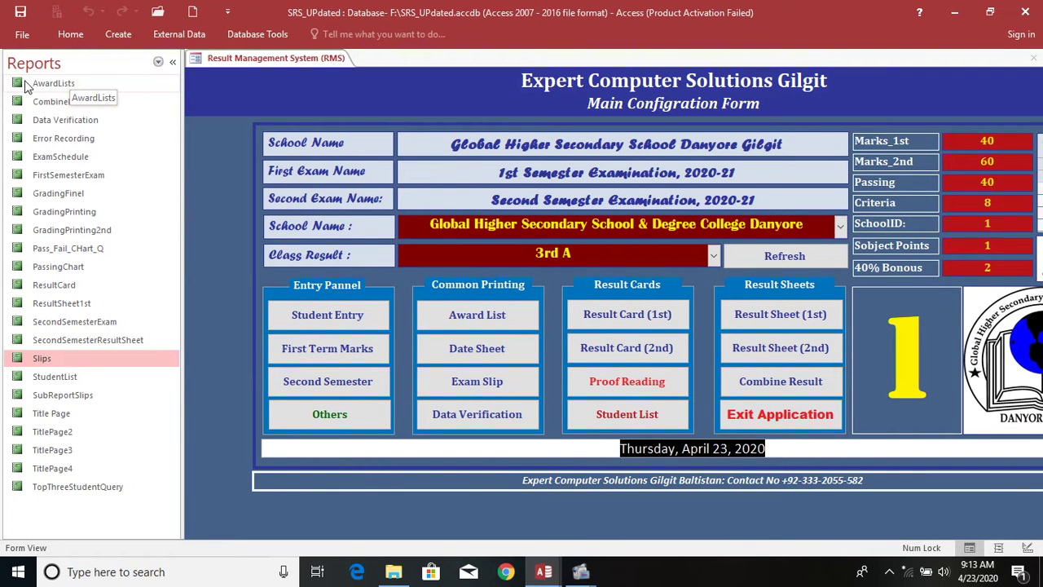
Browse the database objects by type, listing the tables, the queries, the forms and finally the reports
click(158, 63)
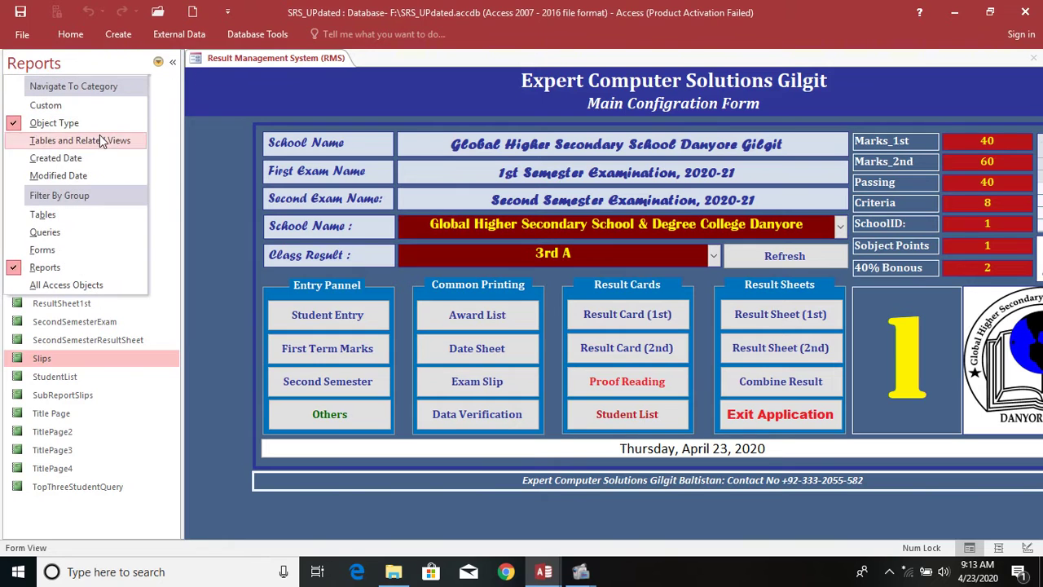
click(91, 217)
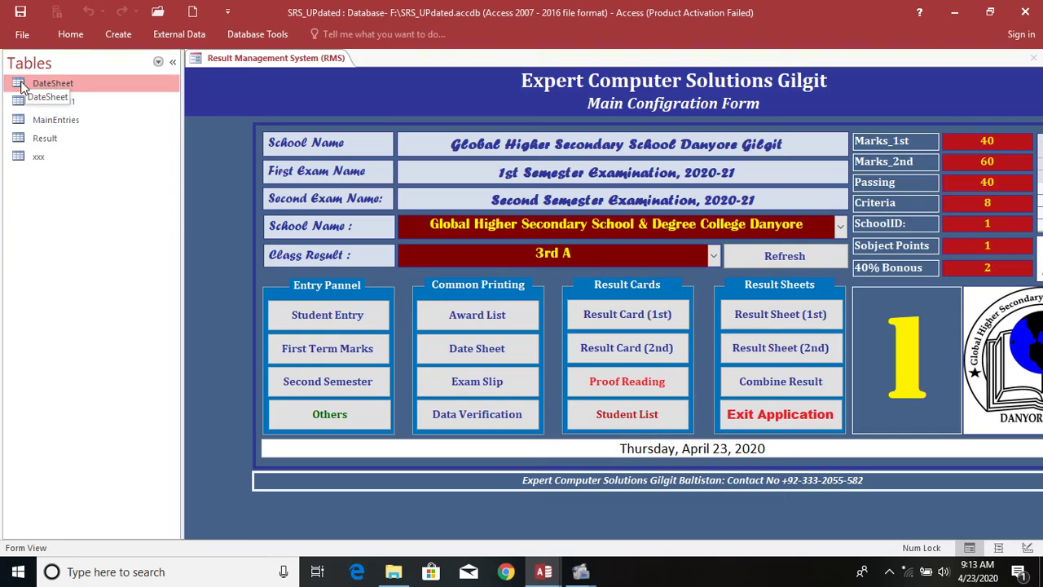
click(157, 62)
click(106, 233)
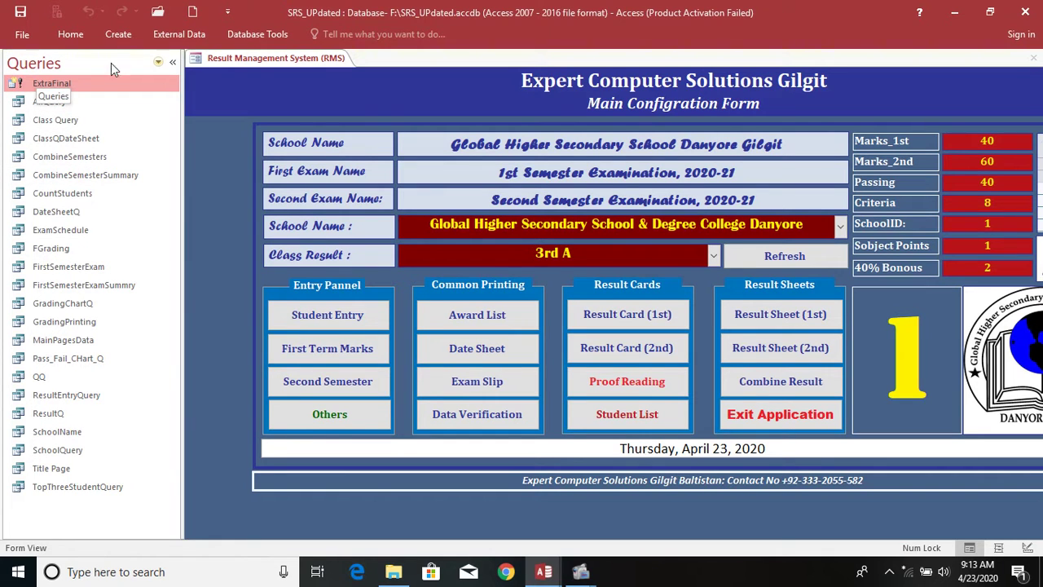
click(159, 62)
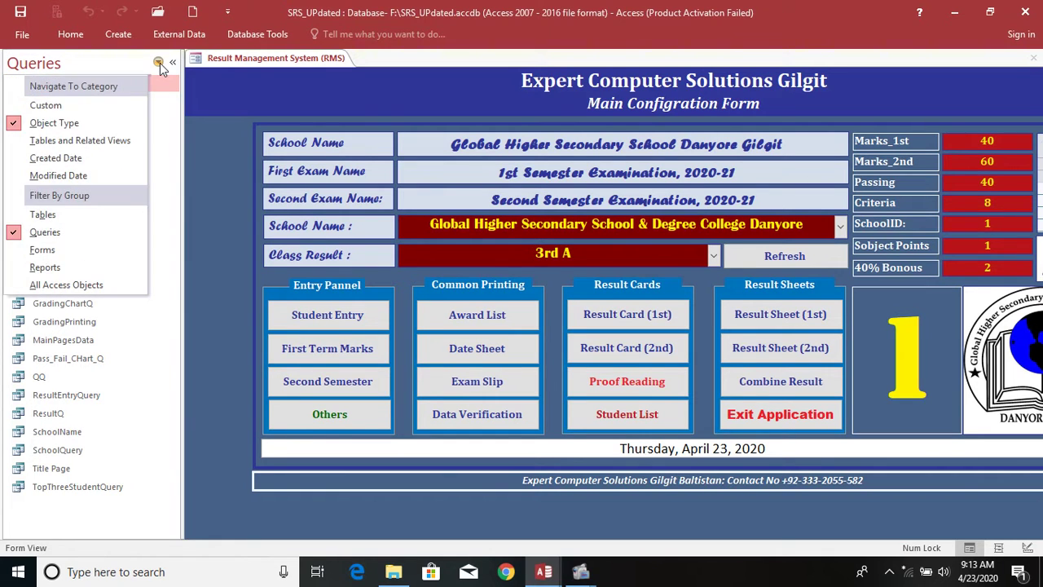
click(96, 252)
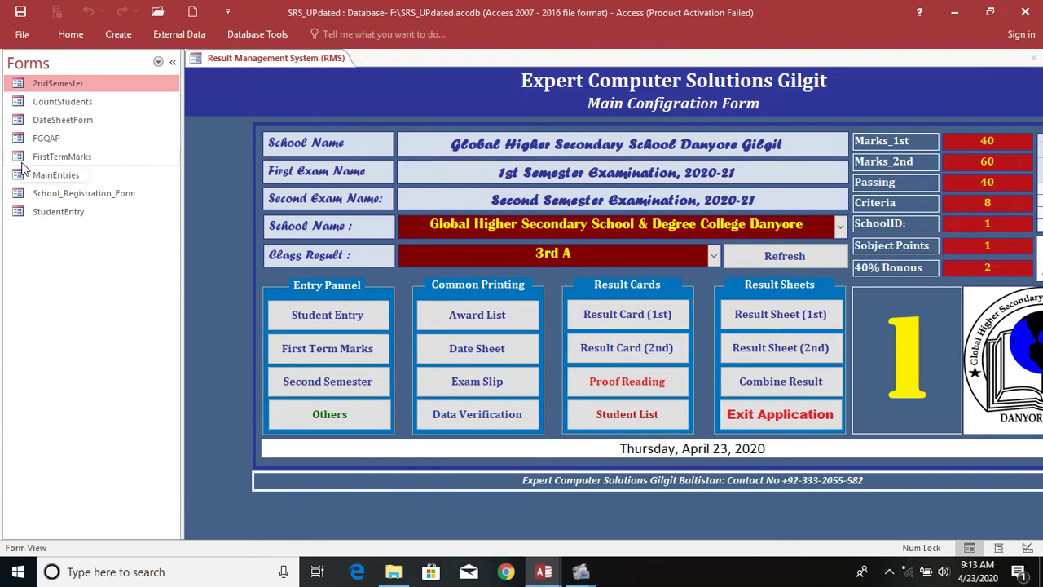
click(157, 63)
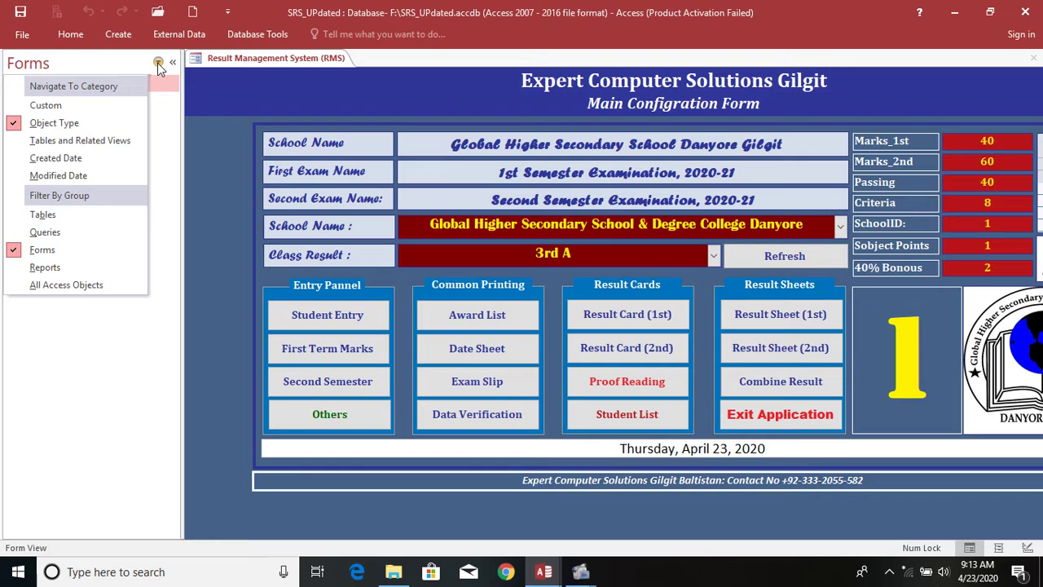
click(96, 268)
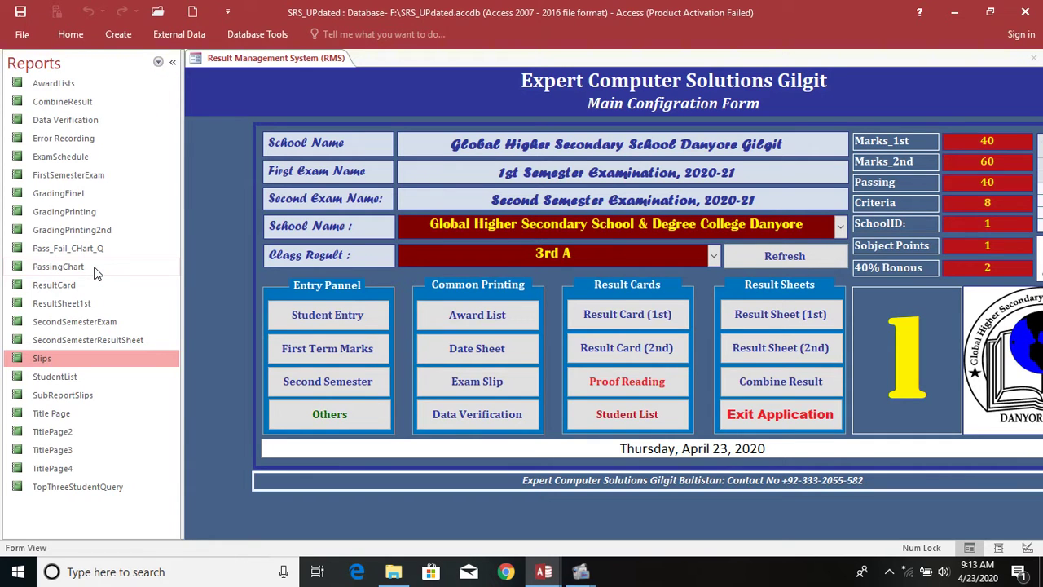
Open the AwardLists report and view it in Print Preview at a readable zoom
right_click(37, 90)
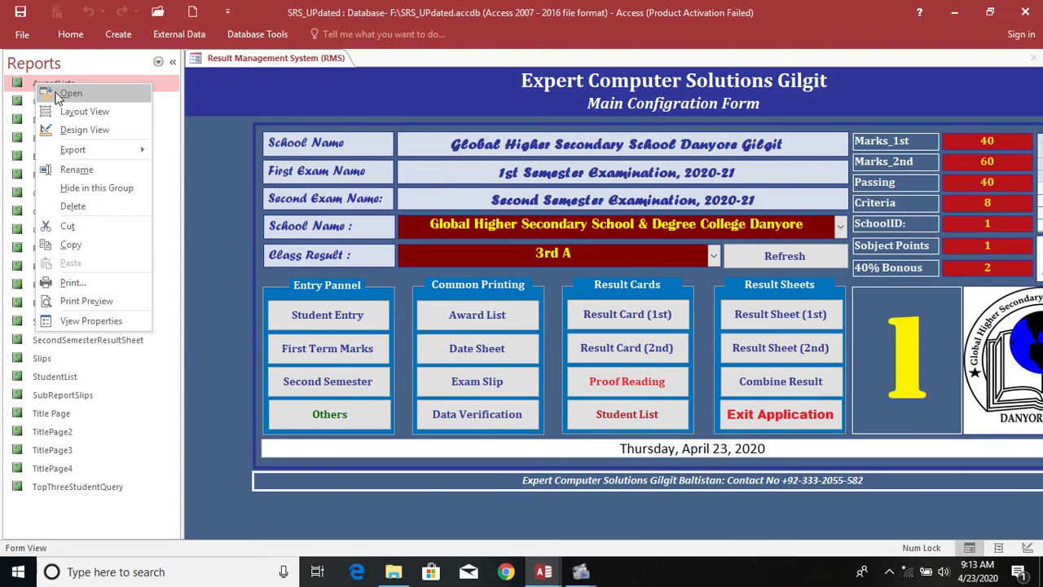
click(53, 93)
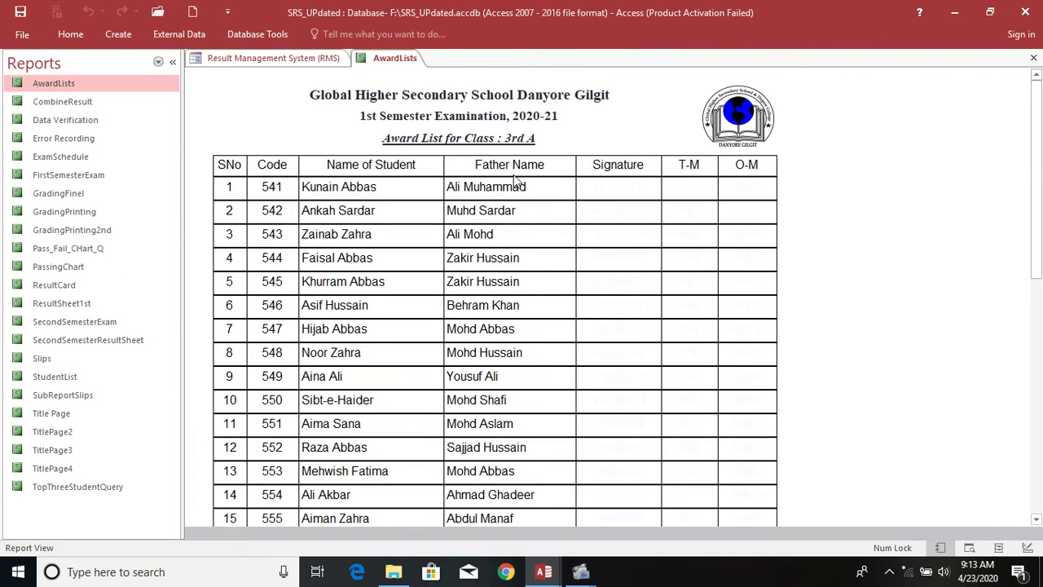
right_click(372, 60)
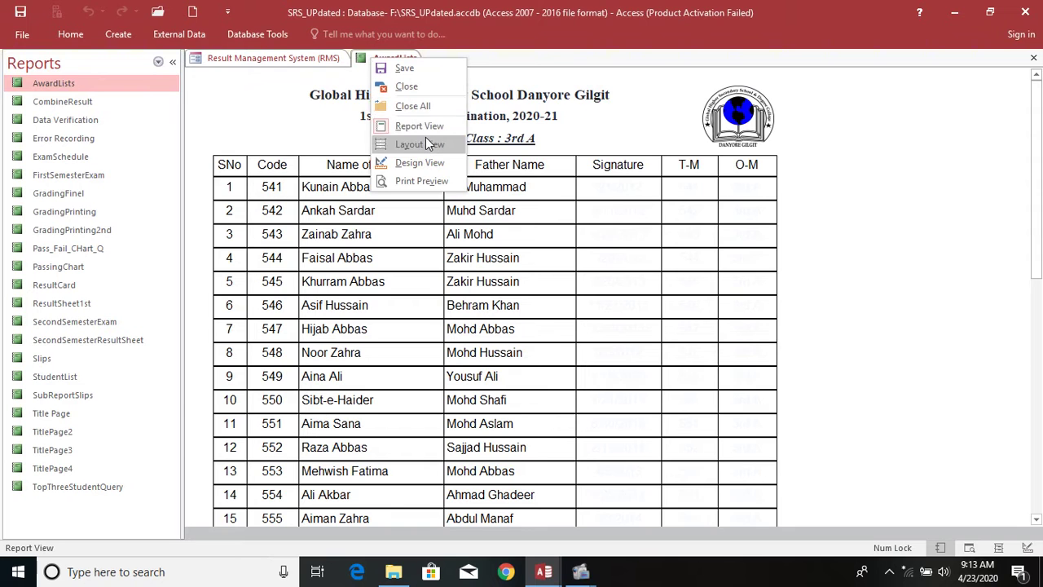
click(430, 180)
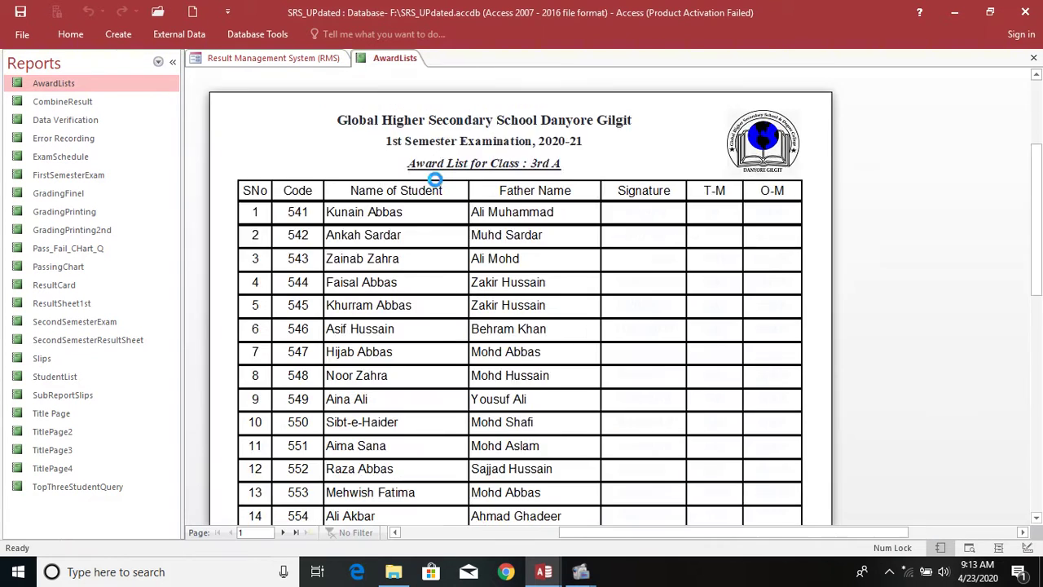
click(544, 188)
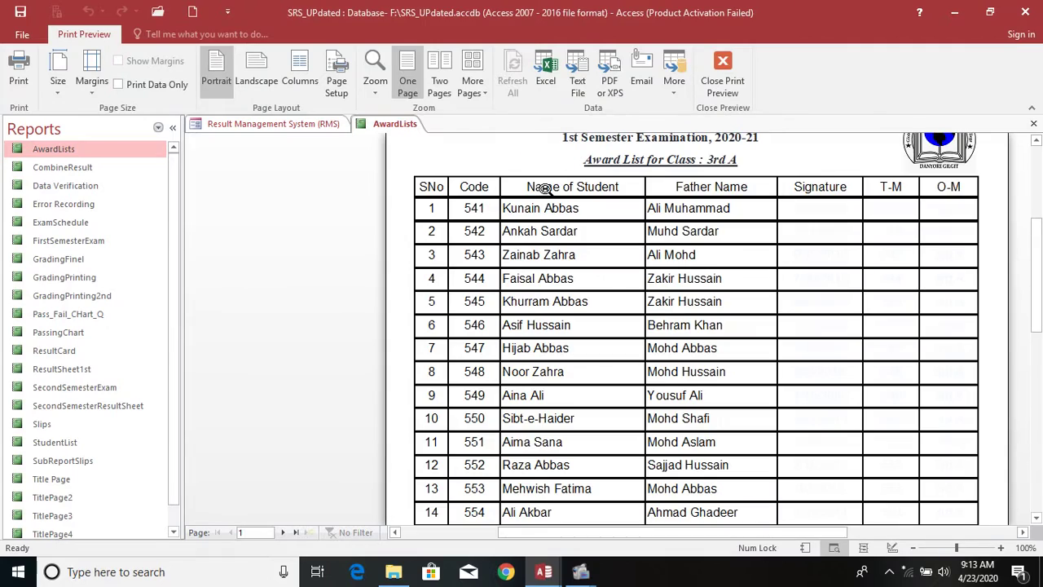
Switch to the lecture database's ForReportingQ form and highlight the report types Columnar, Tabular and Justified in the description
mouse_move(545, 571)
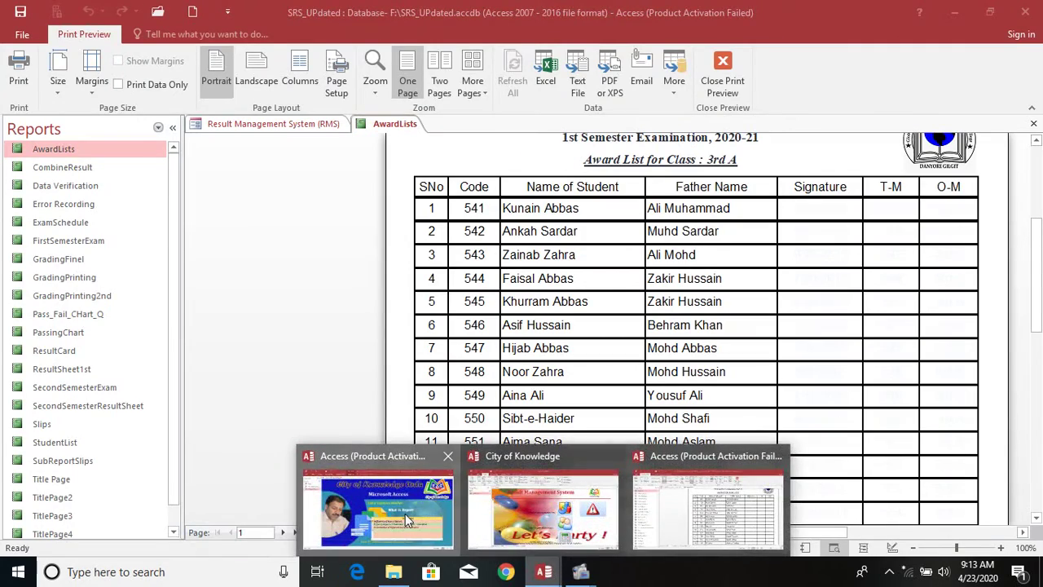
click(472, 531)
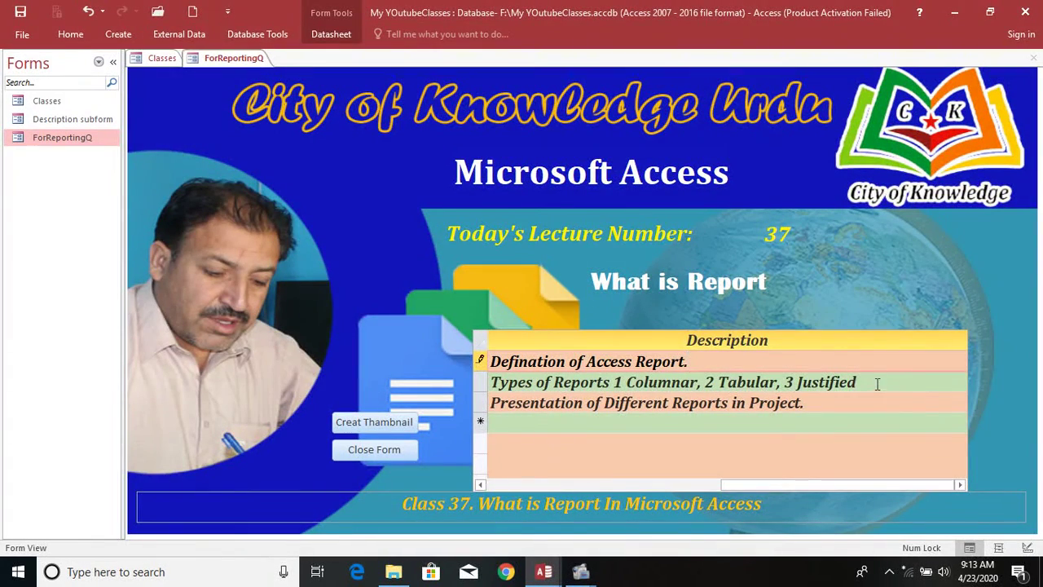
drag(878, 384, 494, 379)
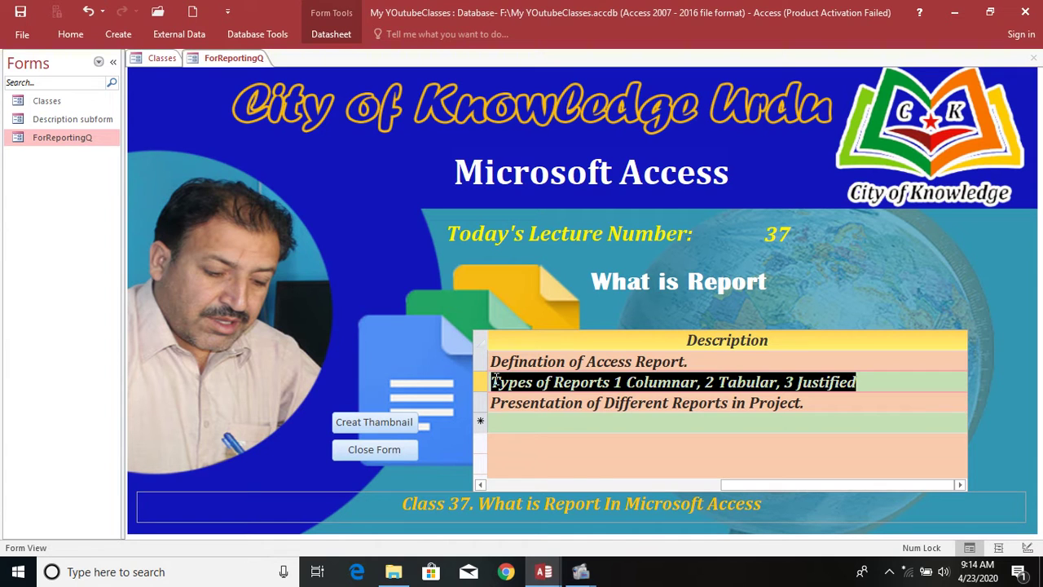
drag(699, 384, 628, 386)
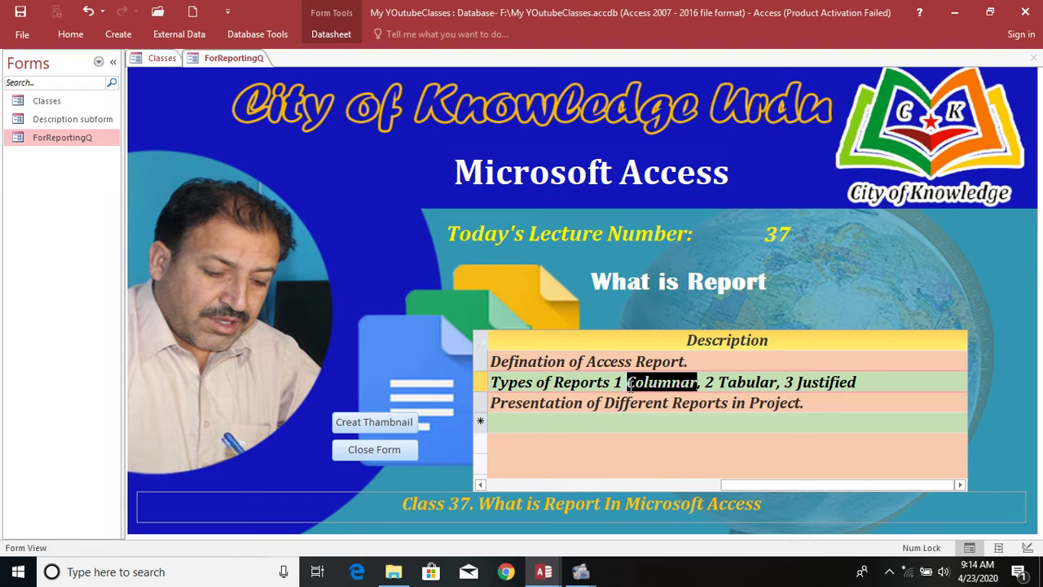
click(677, 384)
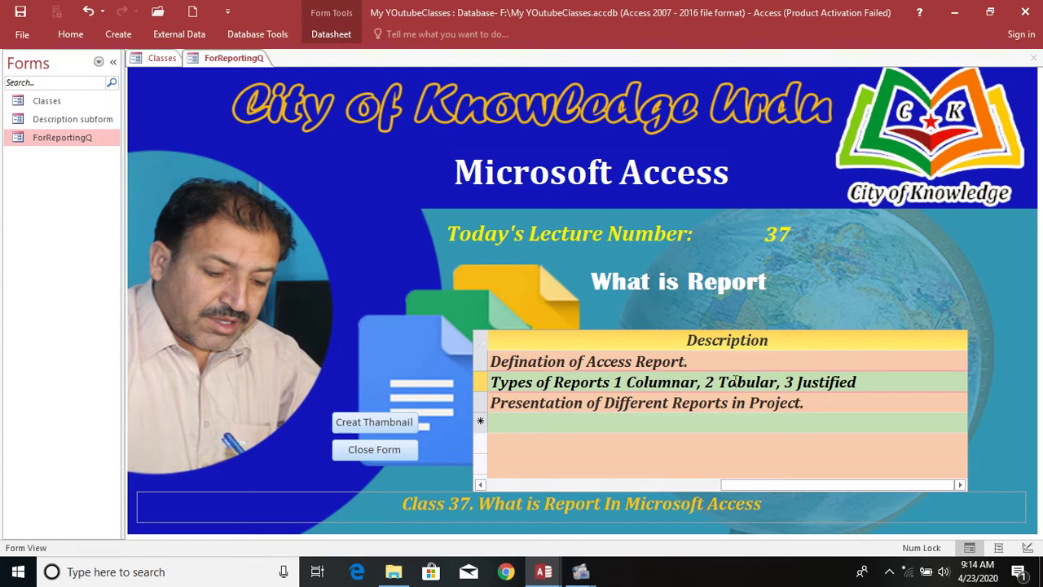
drag(777, 379, 730, 379)
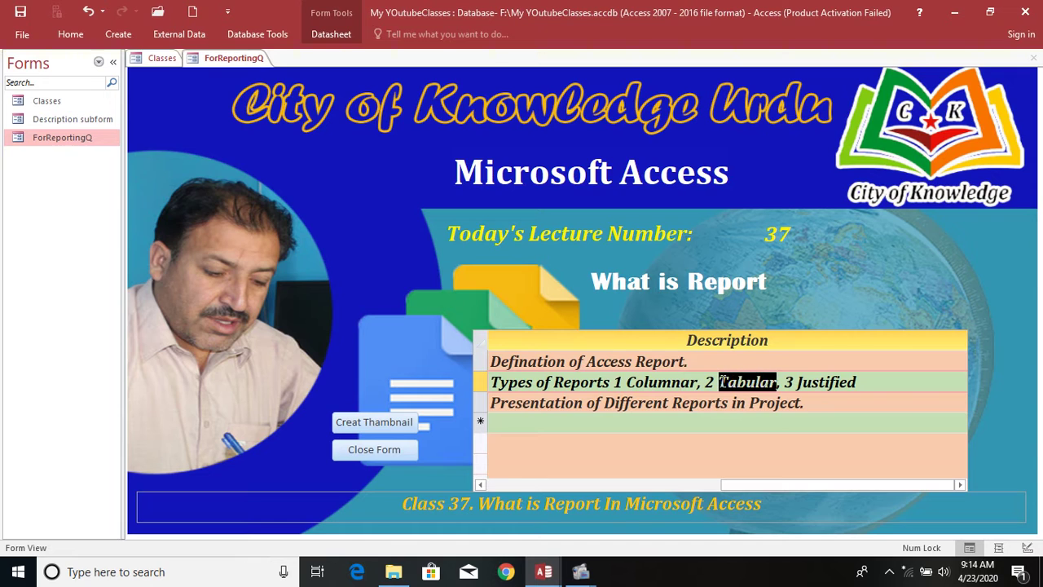
click(681, 383)
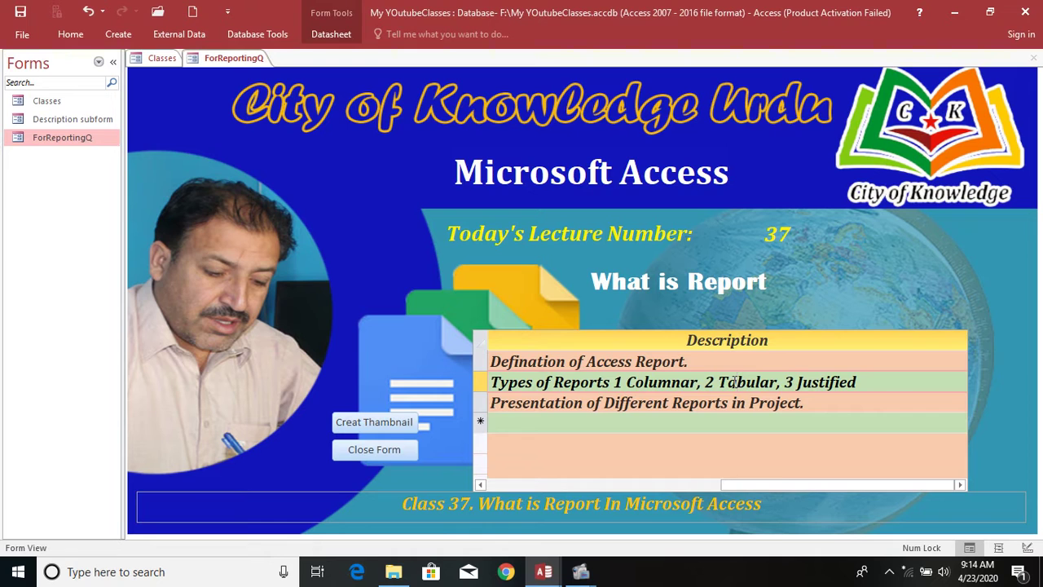
drag(874, 382, 804, 383)
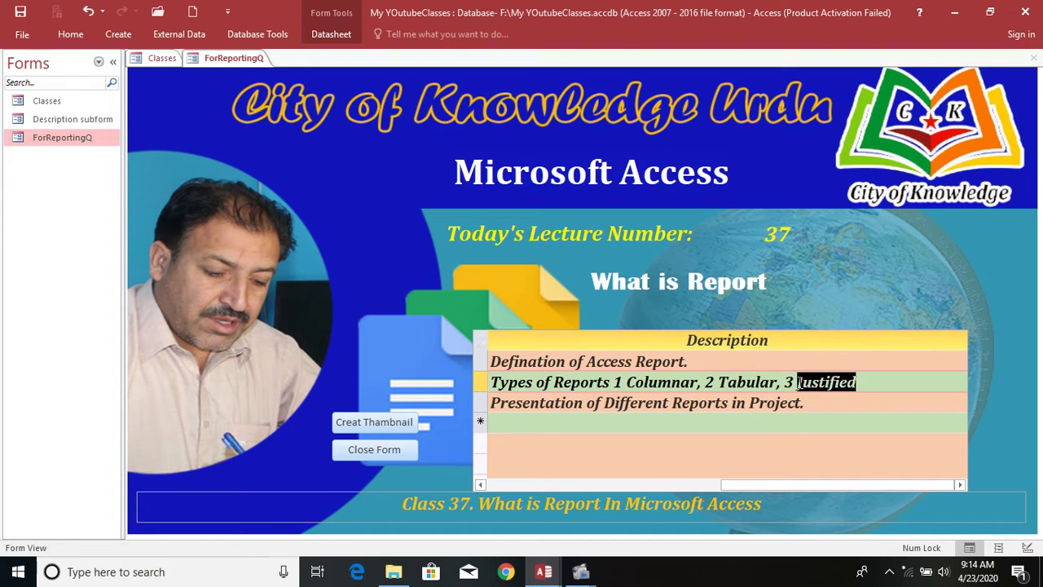
click(880, 378)
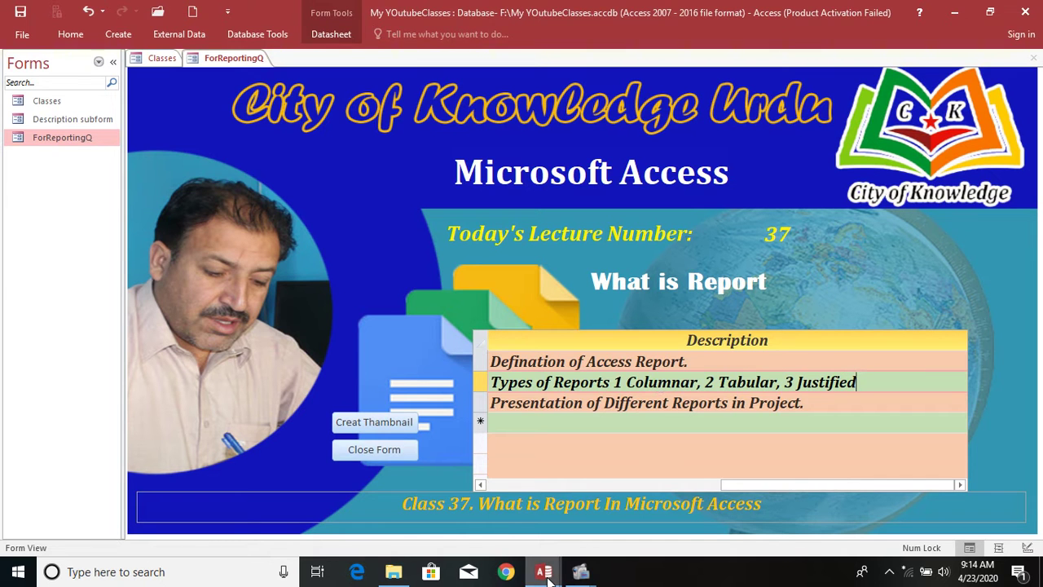
Return to the SRS_UPdated database, examine the AwardLists preview close up and as a whole page, and close the report
mouse_move(544, 571)
click(721, 521)
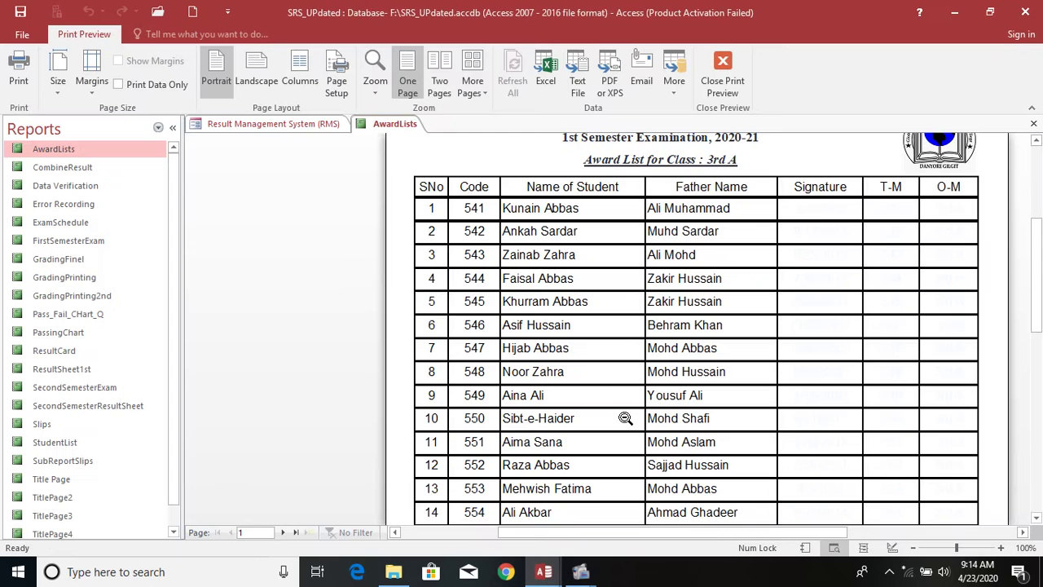
click(568, 311)
click(621, 200)
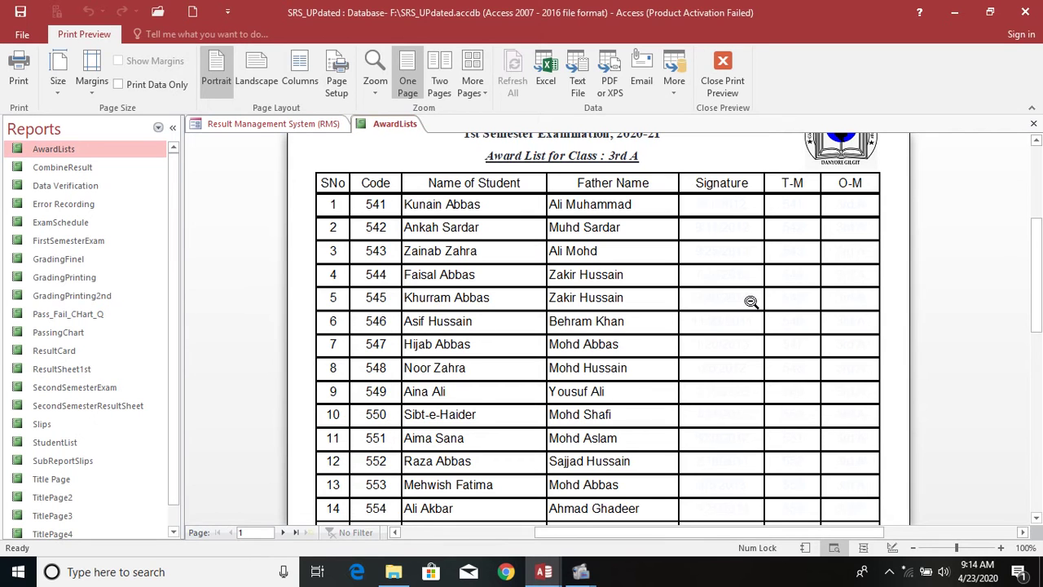
click(661, 228)
click(624, 187)
click(624, 188)
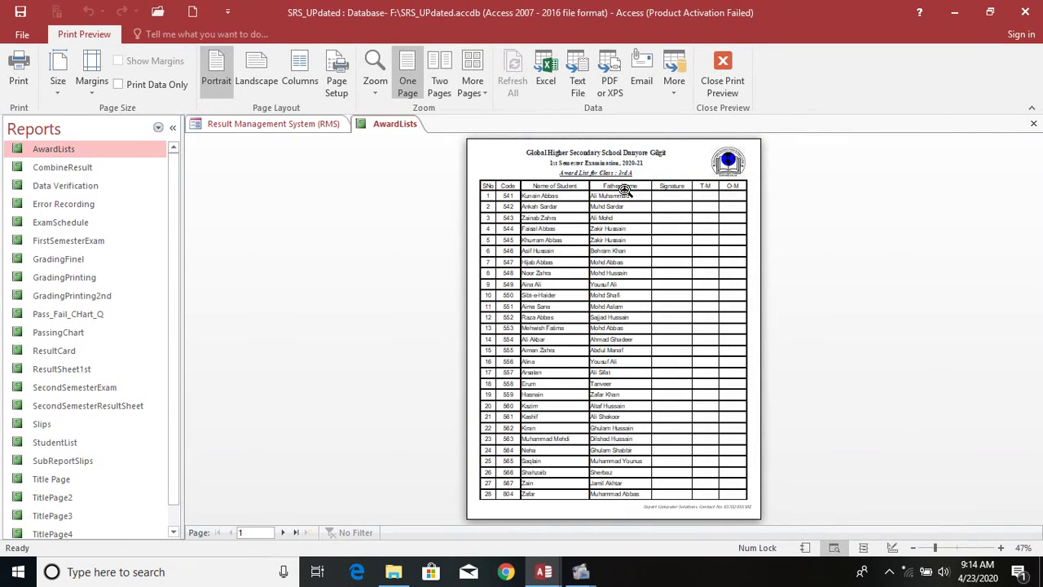
click(1033, 123)
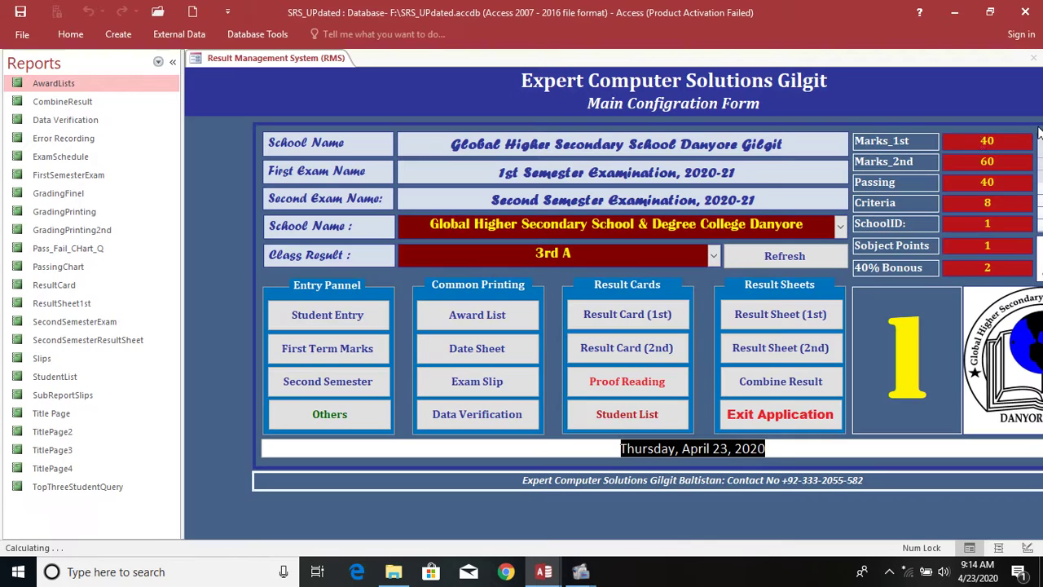
Open the CombineResult report and the AwardLists report alongside each other
double_click(86, 101)
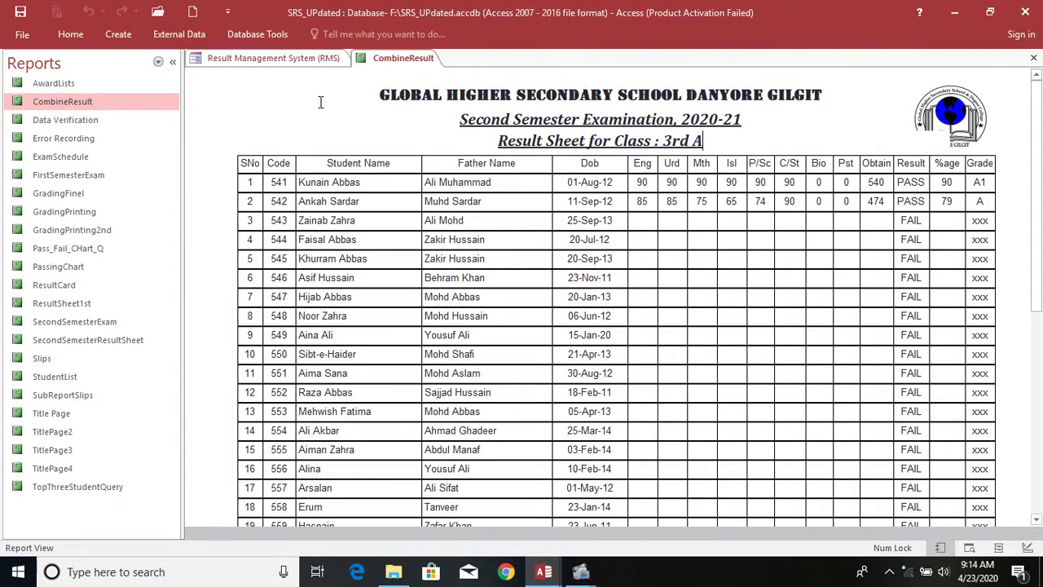
right_click(81, 84)
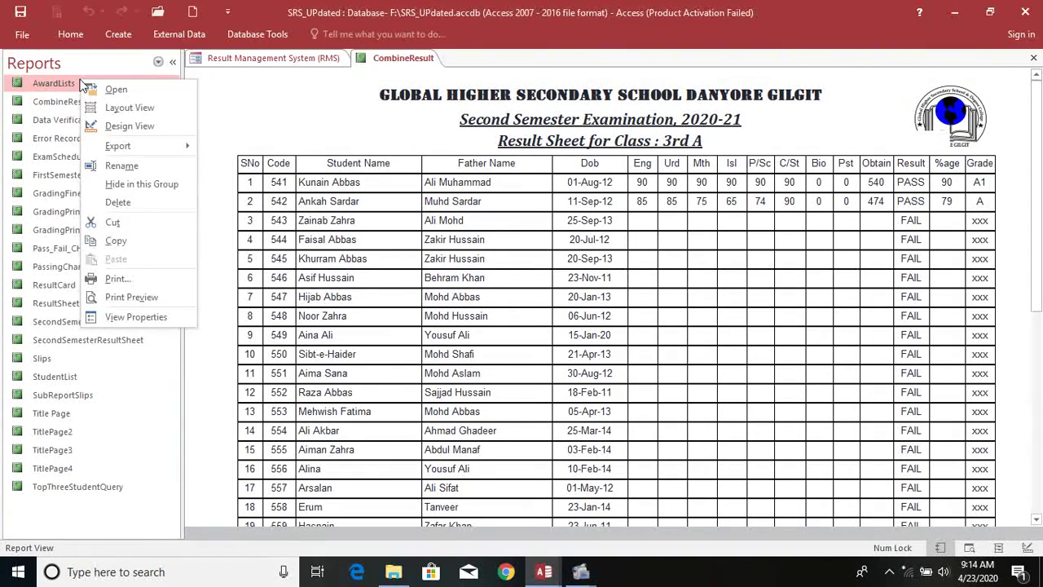
click(116, 89)
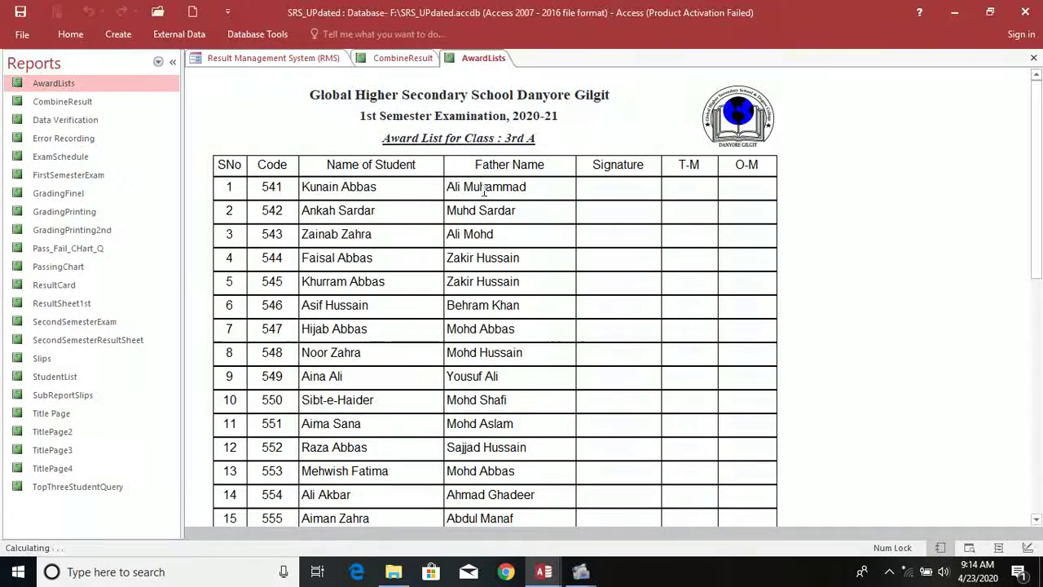
Display the AwardLists report in Print Preview and inspect it enlarged and as a whole page
right_click(481, 74)
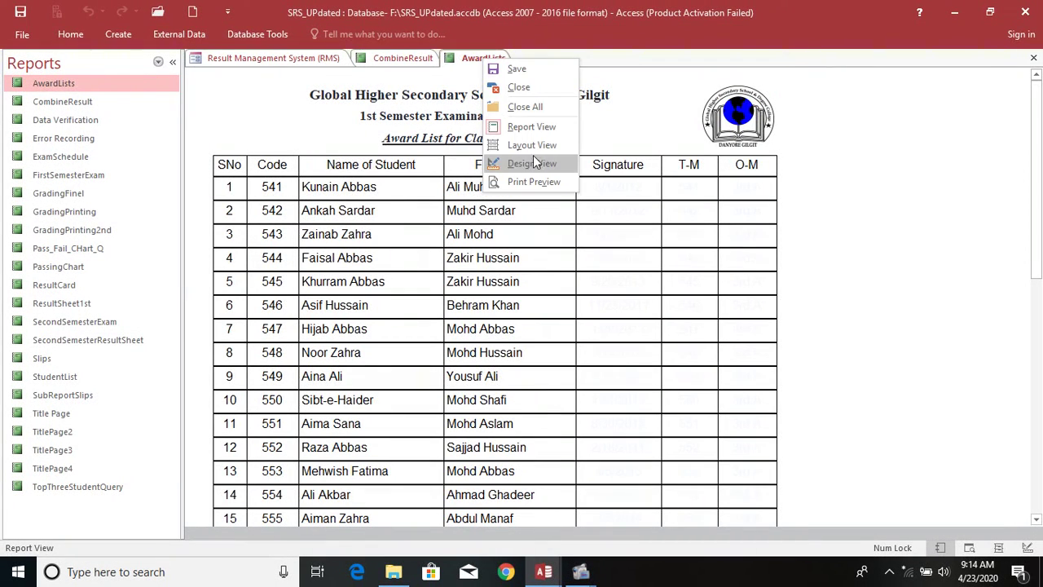
click(538, 181)
click(543, 196)
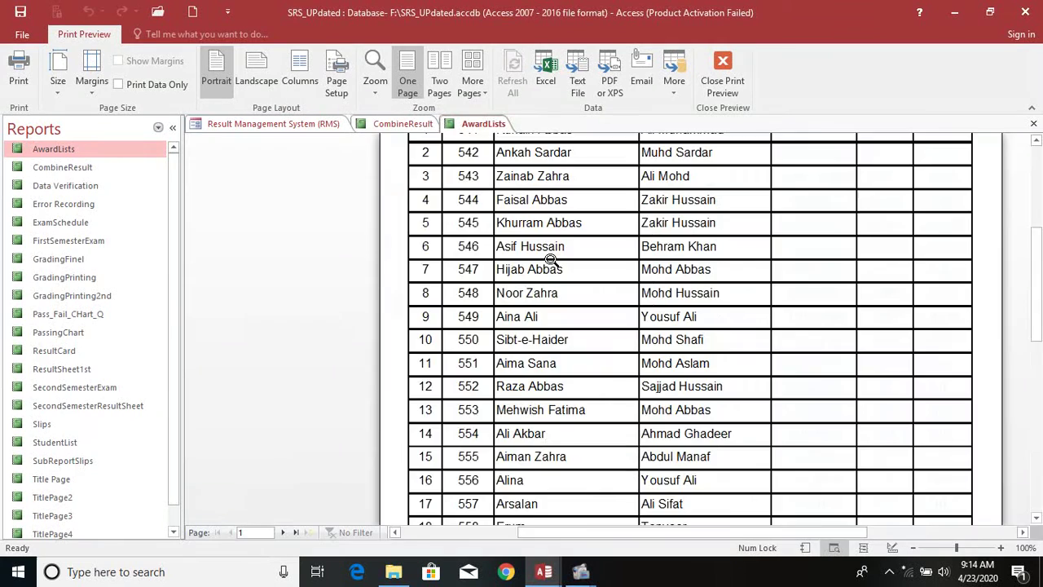
click(566, 253)
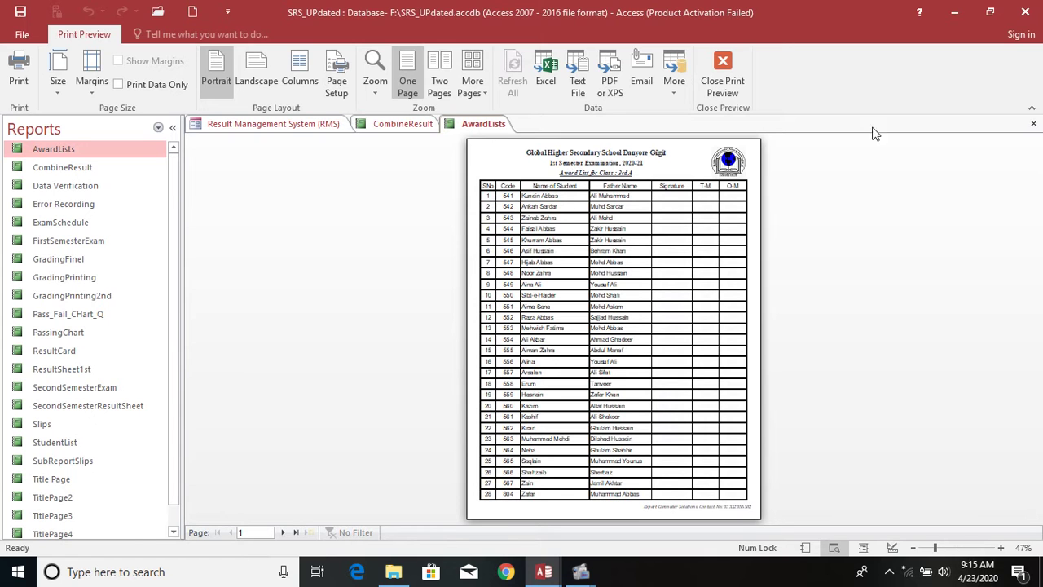
Display the CombineResult report in Print Preview and compare its page layout with the AwardLists preview
click(423, 125)
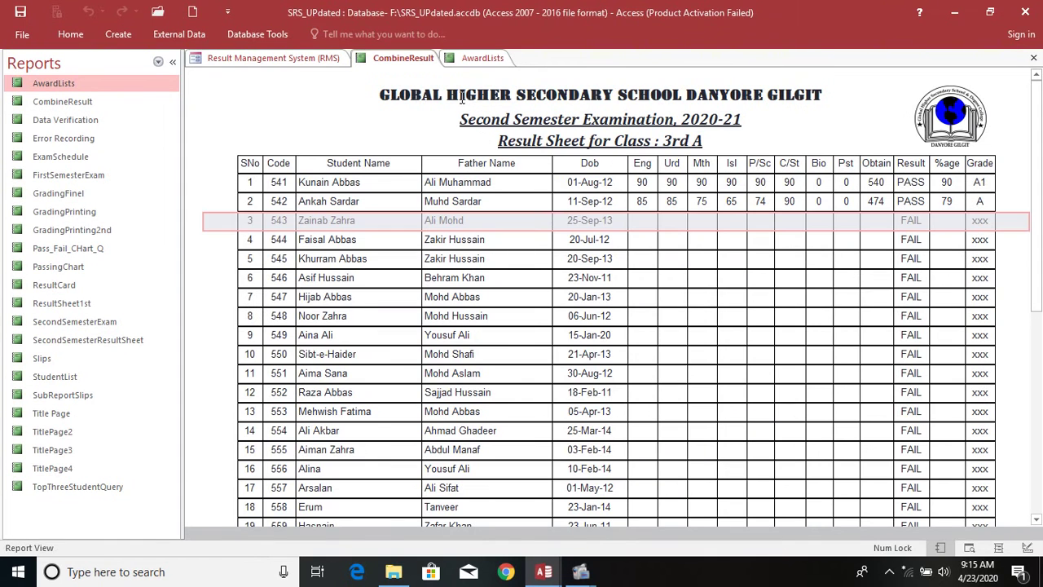
right_click(422, 59)
click(487, 181)
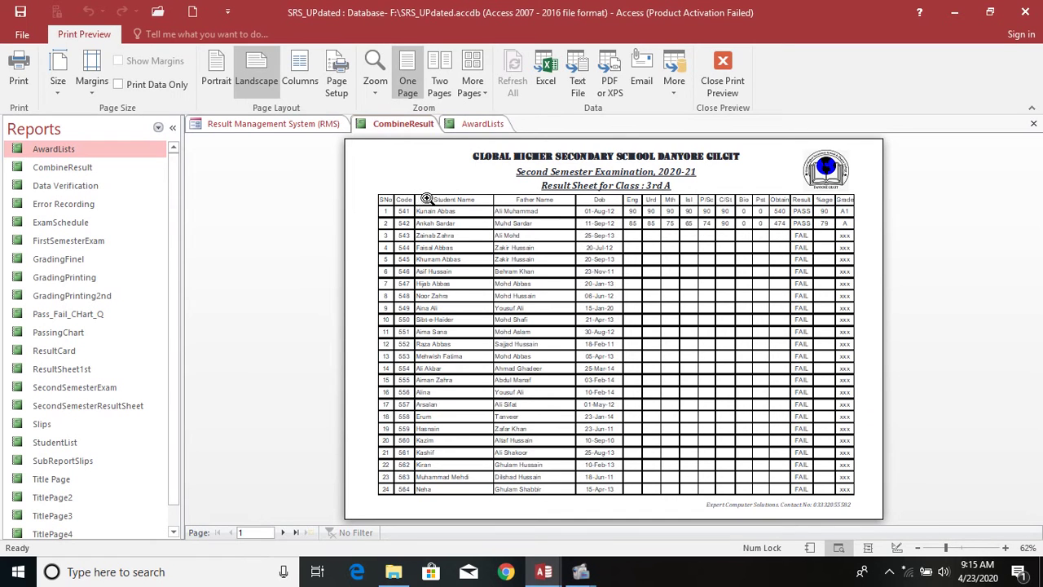
click(476, 124)
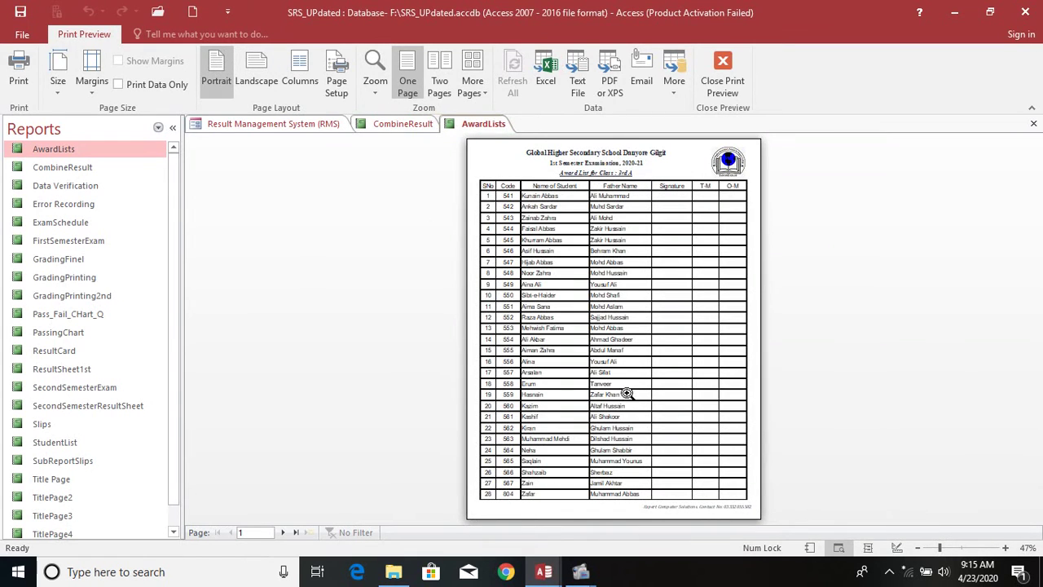
click(415, 124)
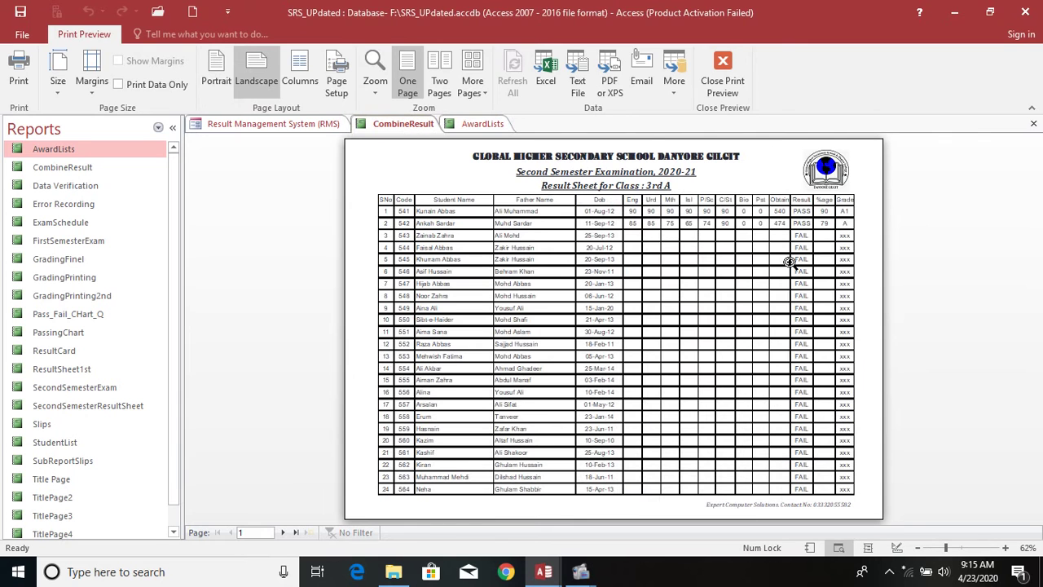
Return to the AwardLists preview, and close both the AwardLists and CombineResult reports
click(480, 125)
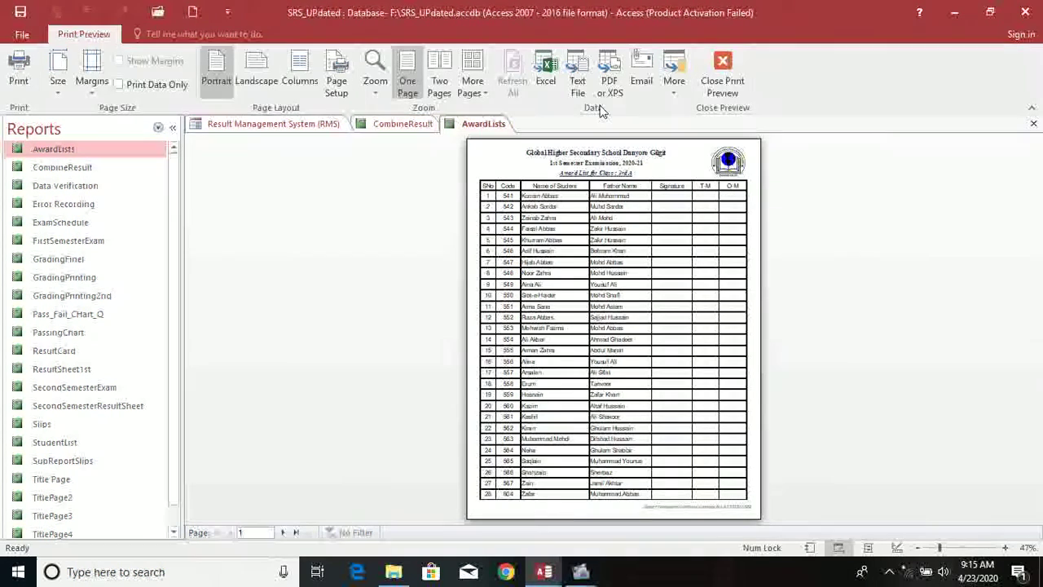
click(722, 73)
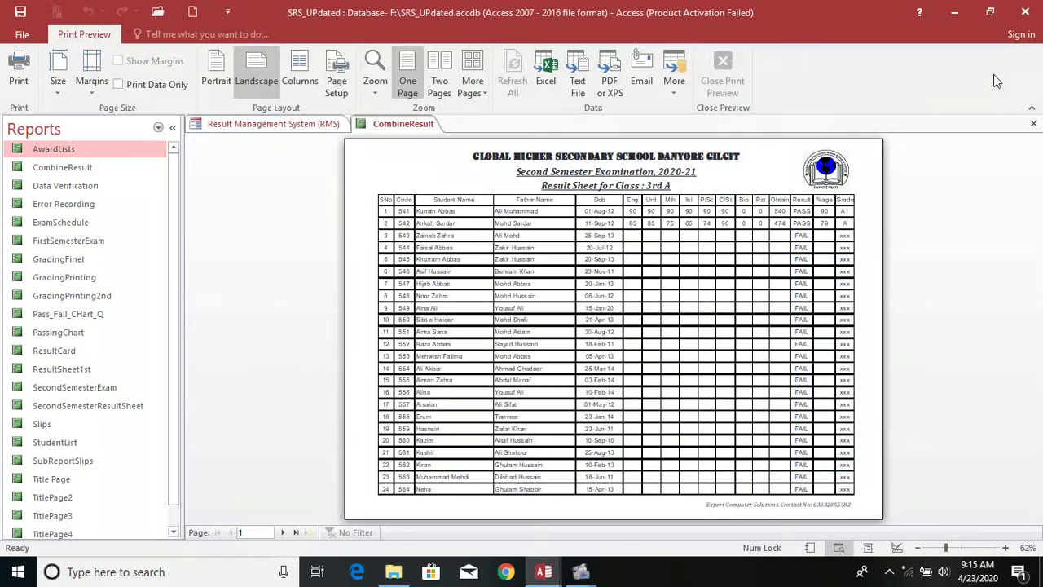
click(1033, 58)
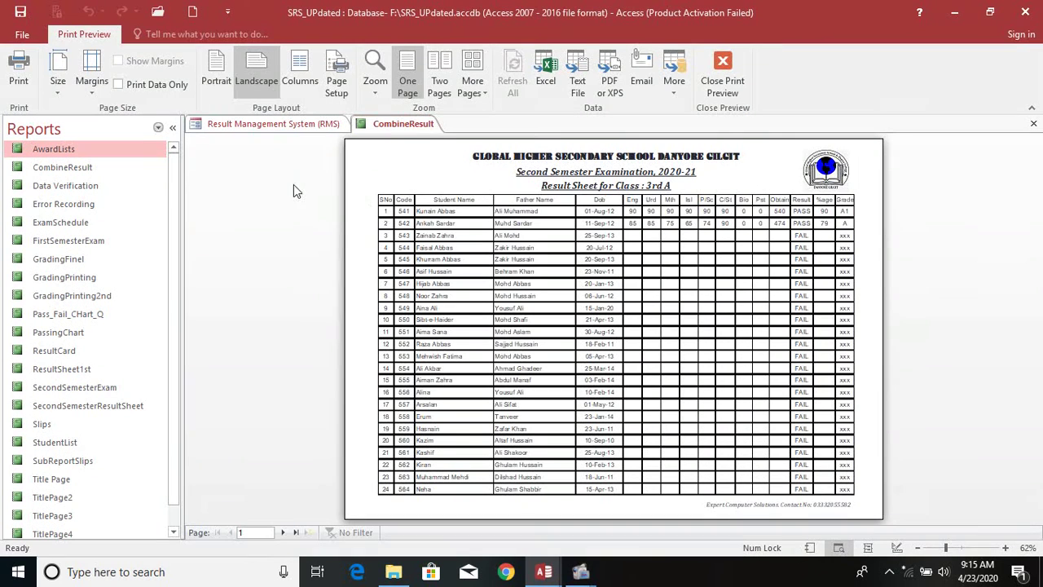
click(1033, 123)
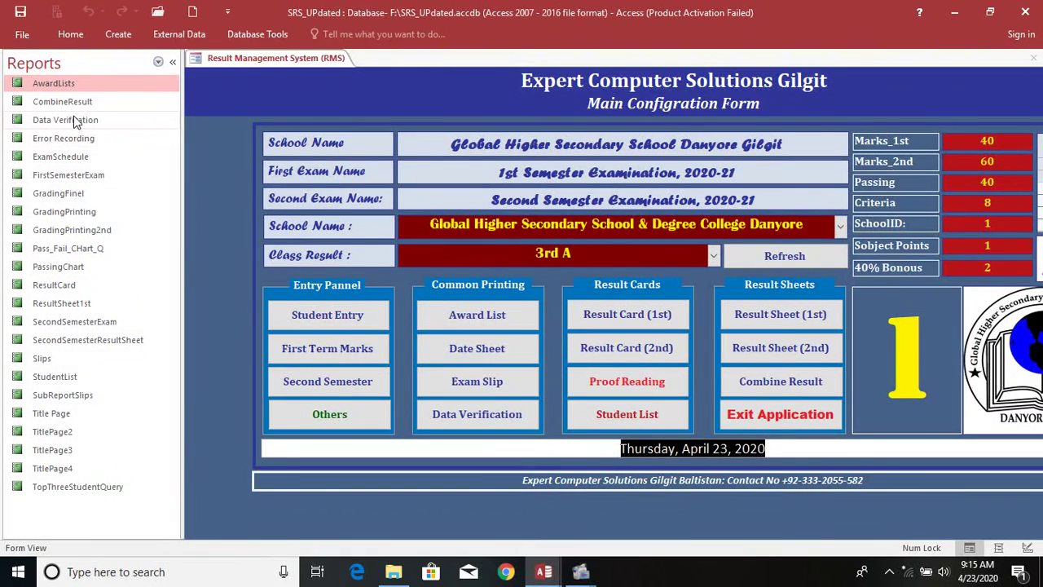
Open the Data Verification report and inspect its layout in Design View, selecting the Name label in the Detail section
right_click(75, 120)
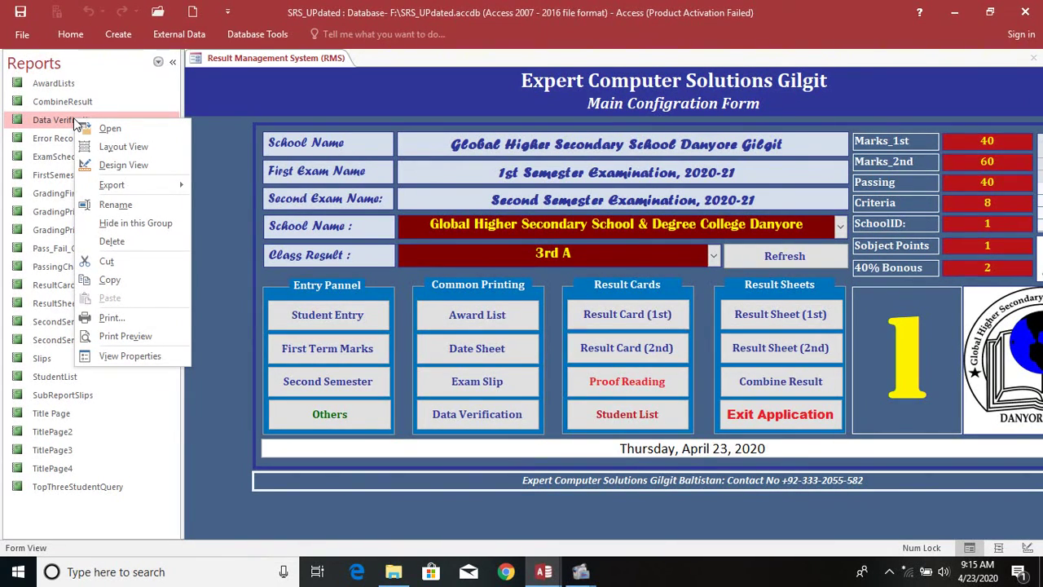
click(96, 131)
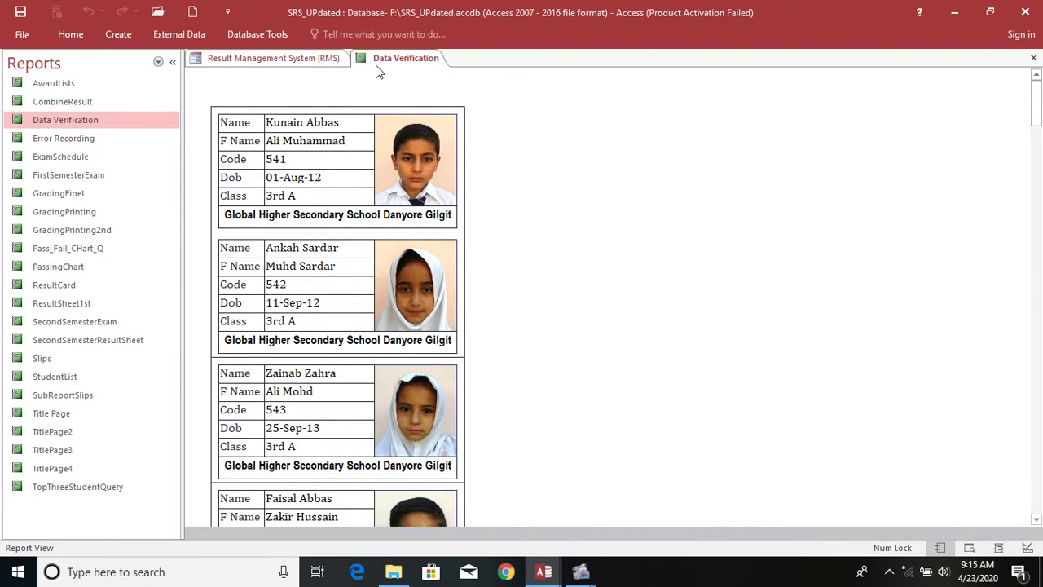
right_click(391, 57)
click(444, 160)
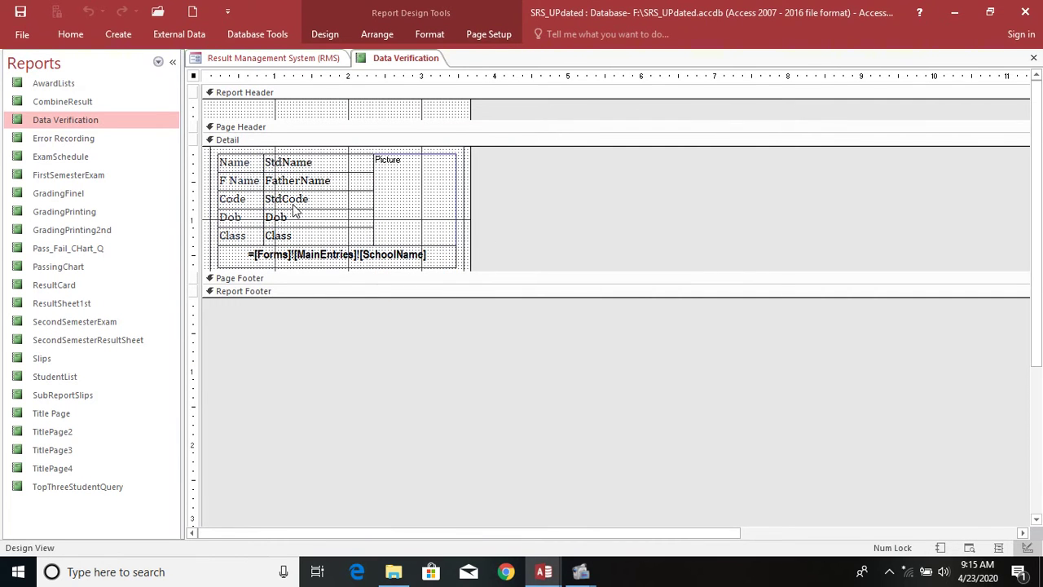
click(254, 163)
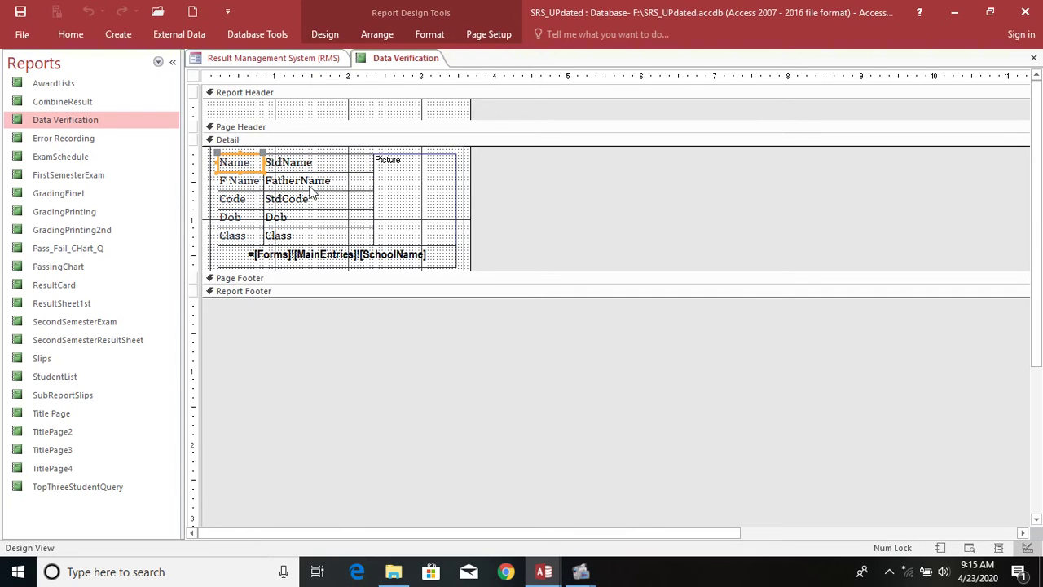
Display the Data Verification report in Print Preview, view it as a whole page and close up, and close the report
right_click(398, 65)
click(457, 181)
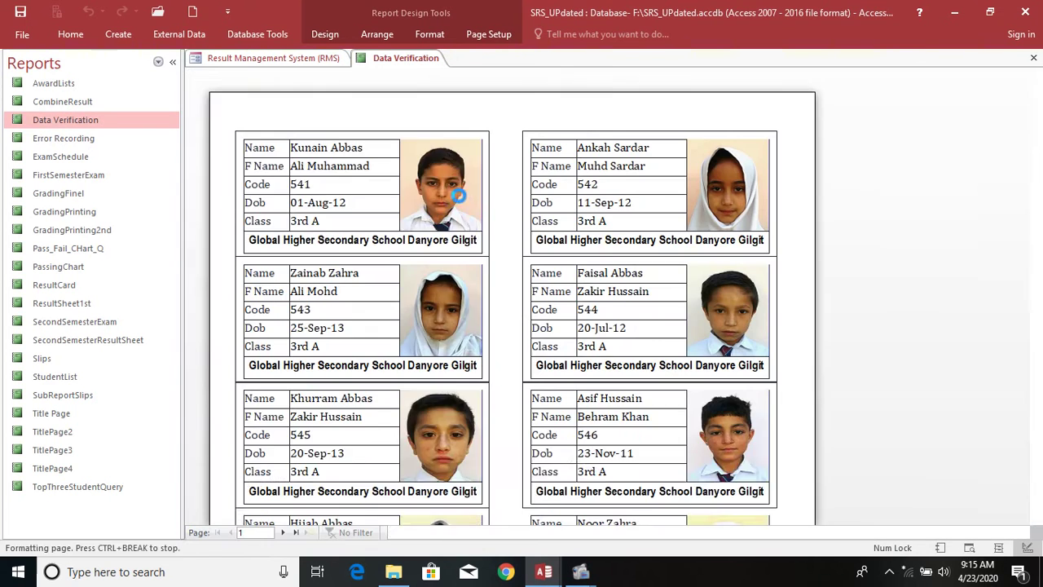
click(372, 263)
click(489, 163)
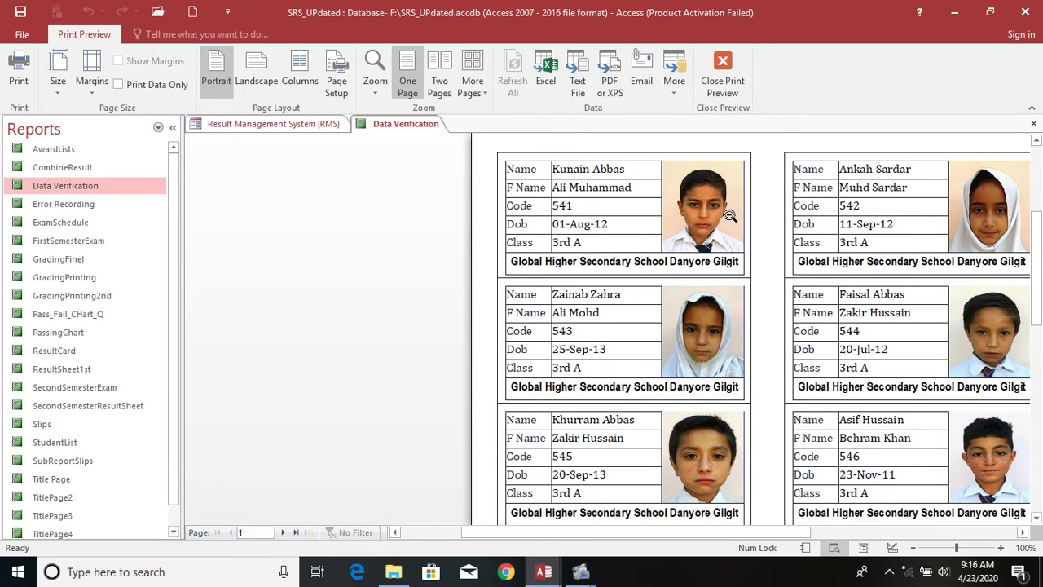
click(1032, 126)
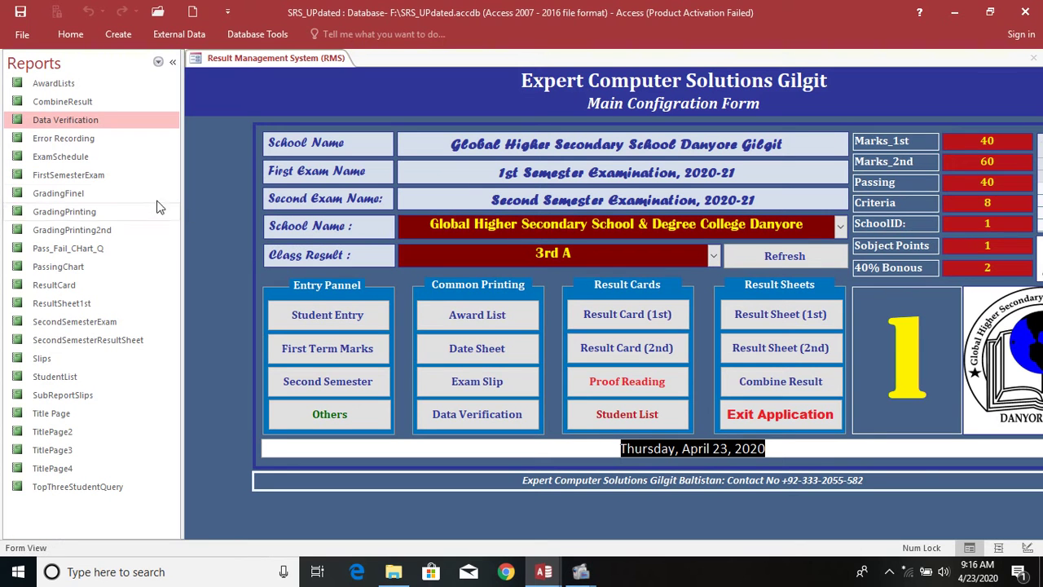
Open the ExamSchedule report, examine its Print Preview as a whole page and close up, and close it
right_click(69, 160)
click(103, 166)
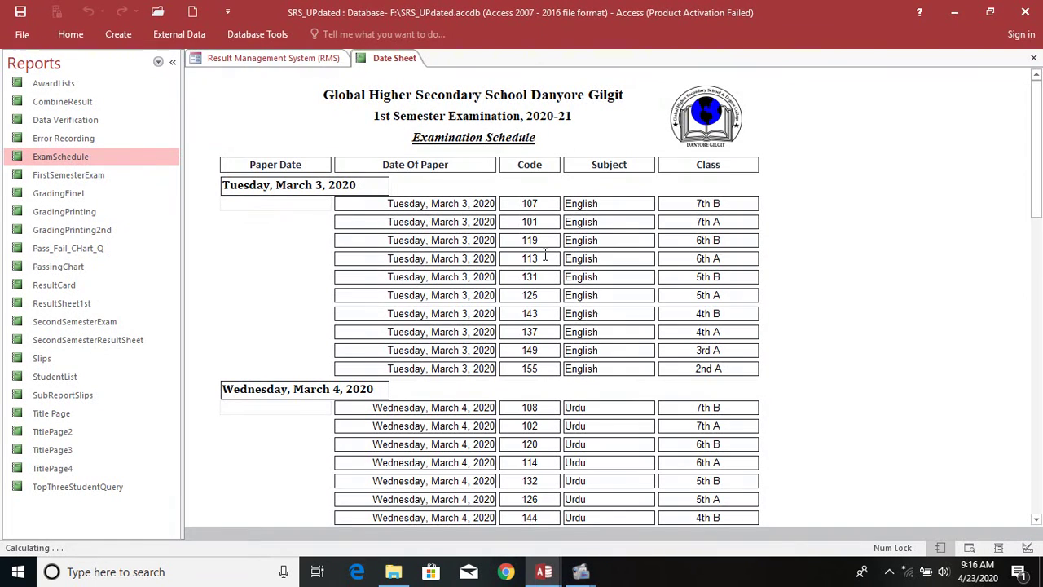
right_click(388, 61)
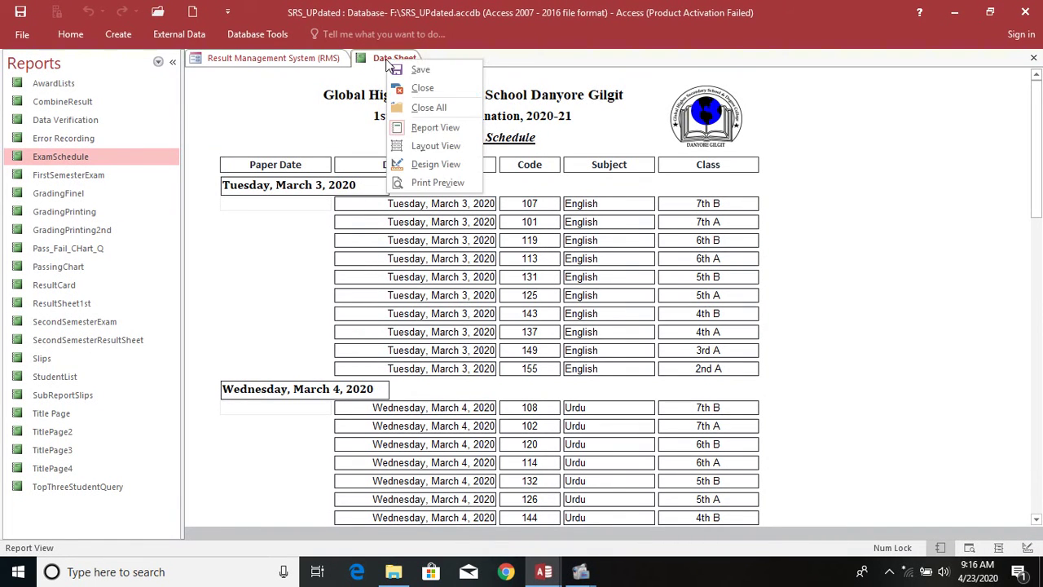
click(438, 183)
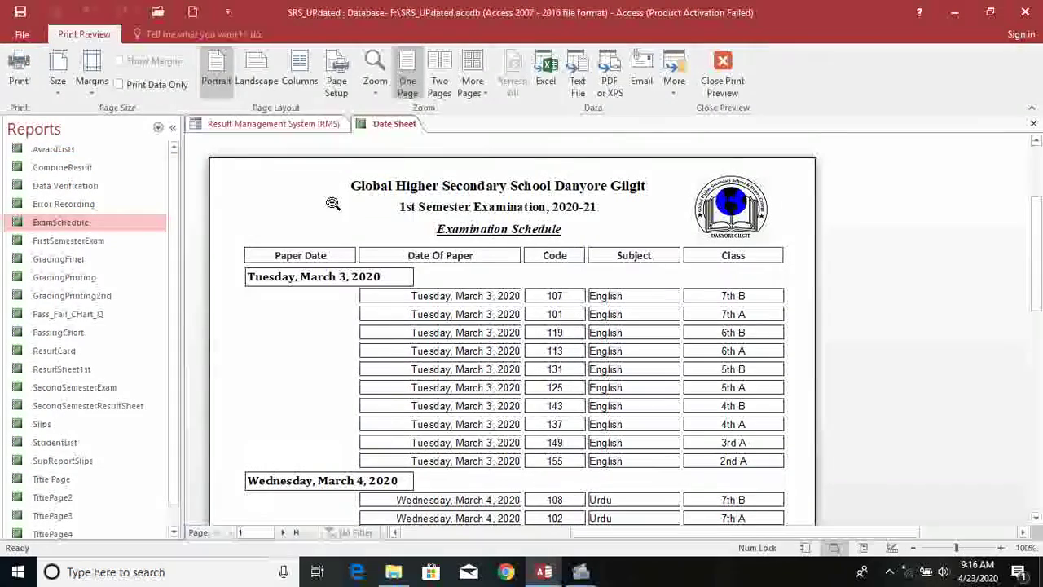
click(330, 279)
click(515, 190)
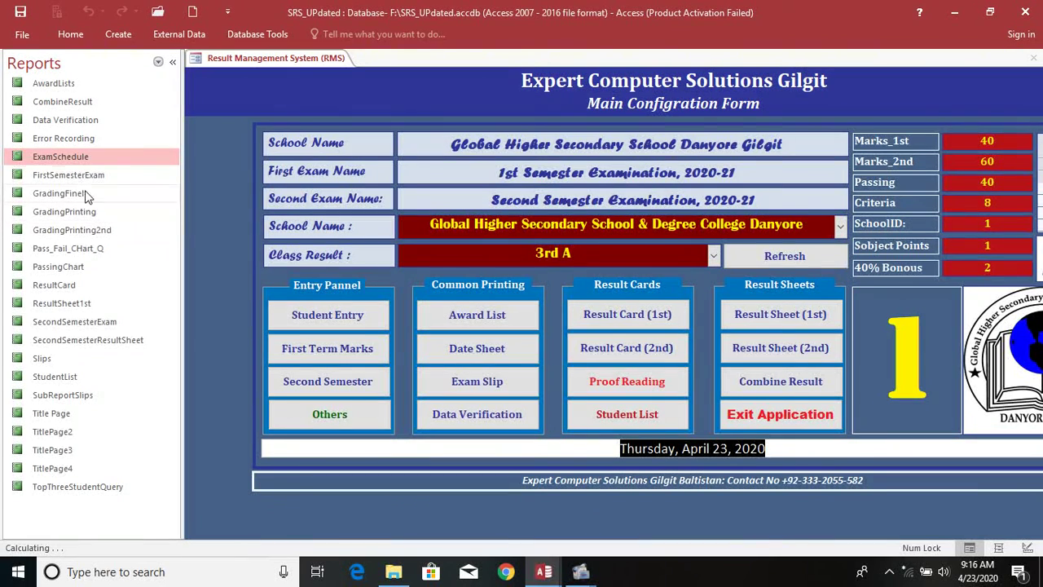
Open the FirstSemesterExam report and examine the result card down to its remarks in Print Preview
right_click(82, 175)
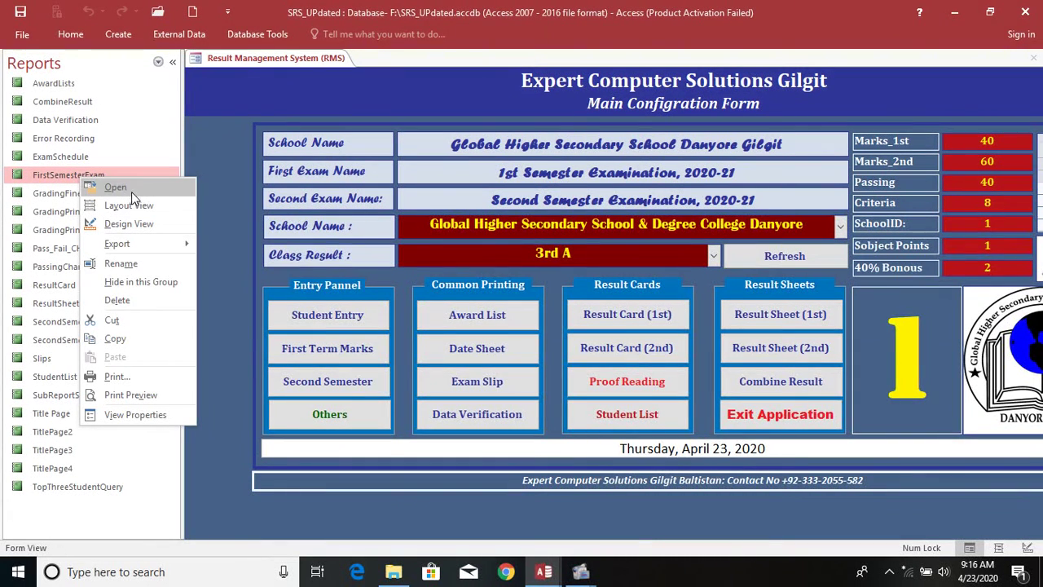
click(115, 187)
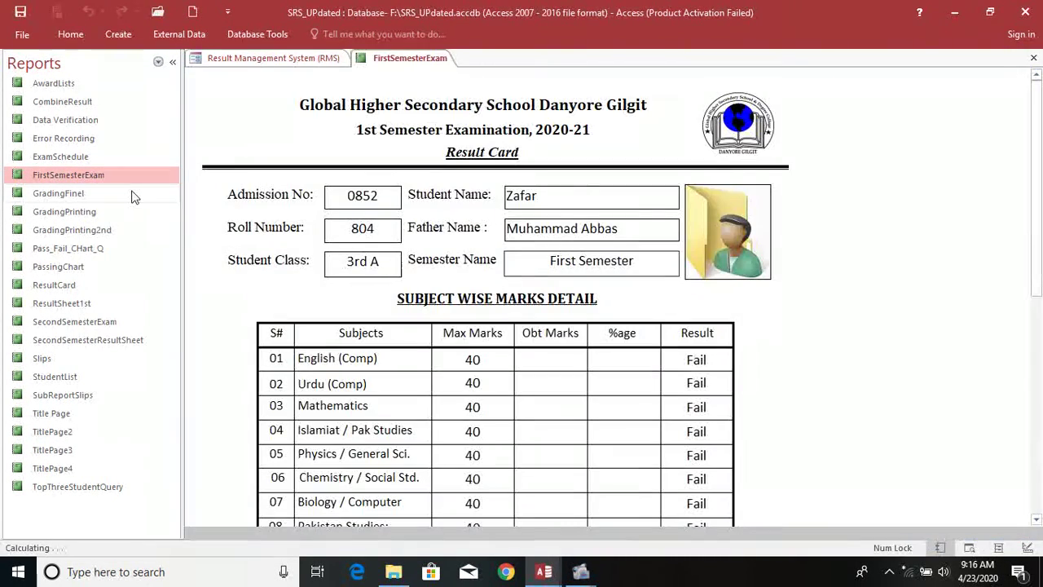
click(611, 260)
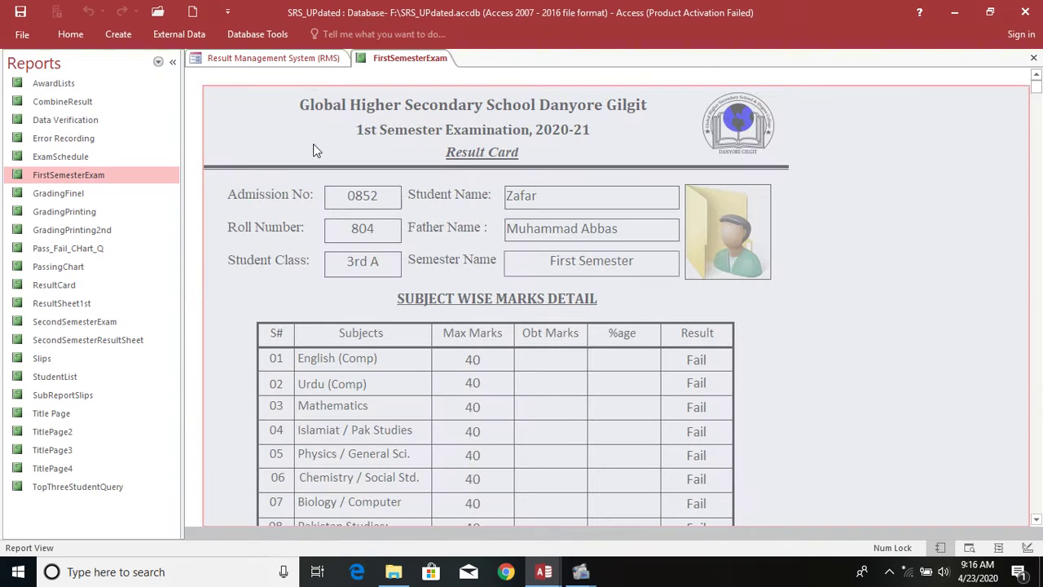
right_click(382, 58)
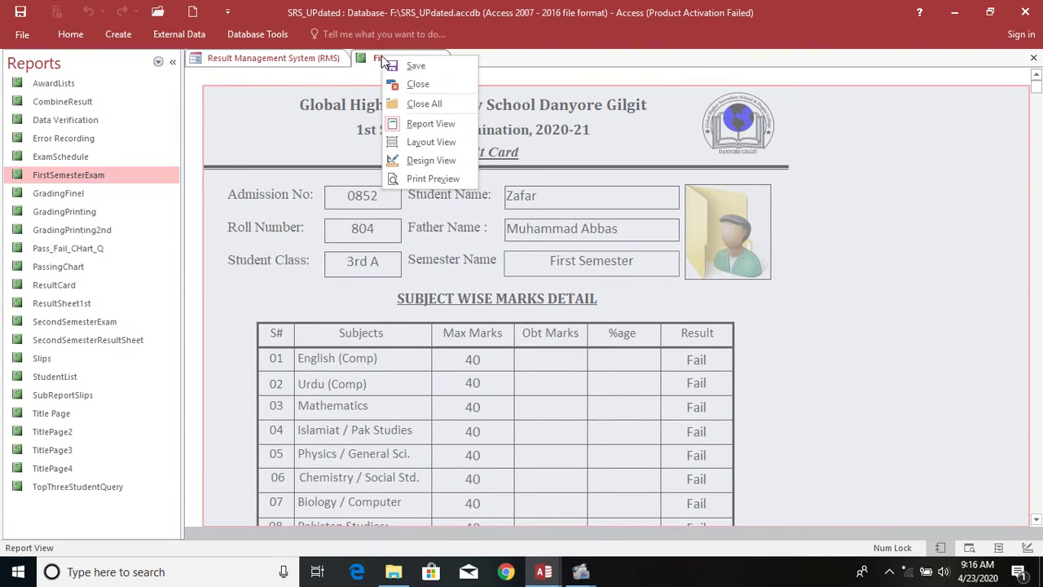
click(444, 177)
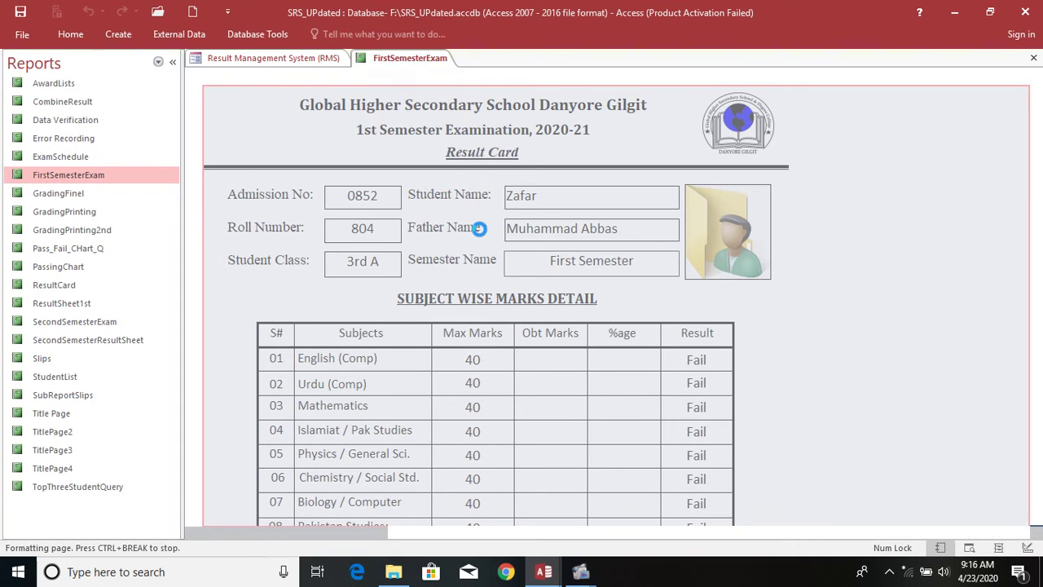
scroll(534, 374, down, 5)
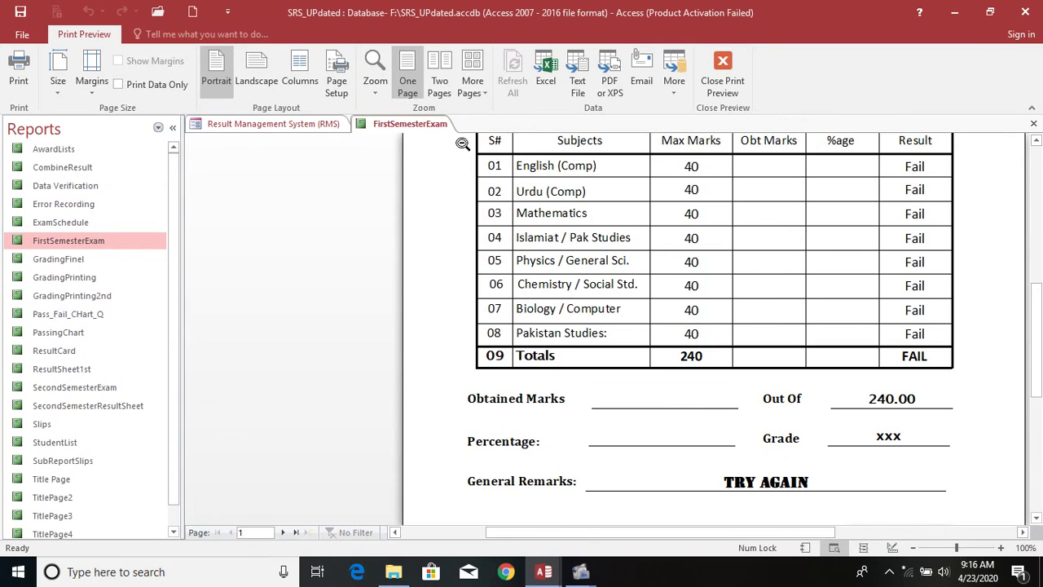
Show the FirstSemesterExam report in Design View and inspect the Subjects heading and the English and Urdu labels in the marks table
right_click(436, 123)
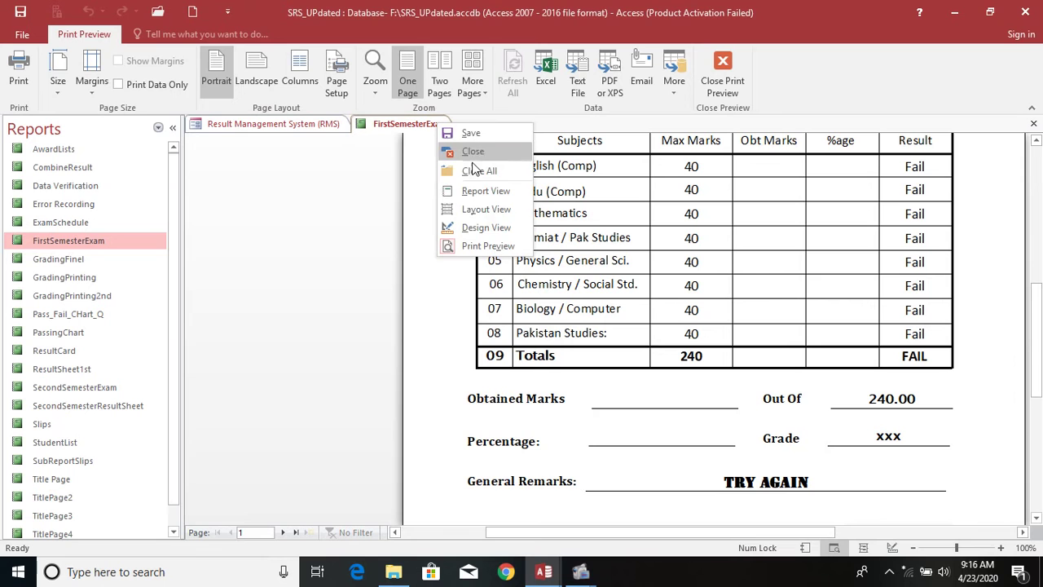
click(486, 227)
scroll(533, 233, down, 3)
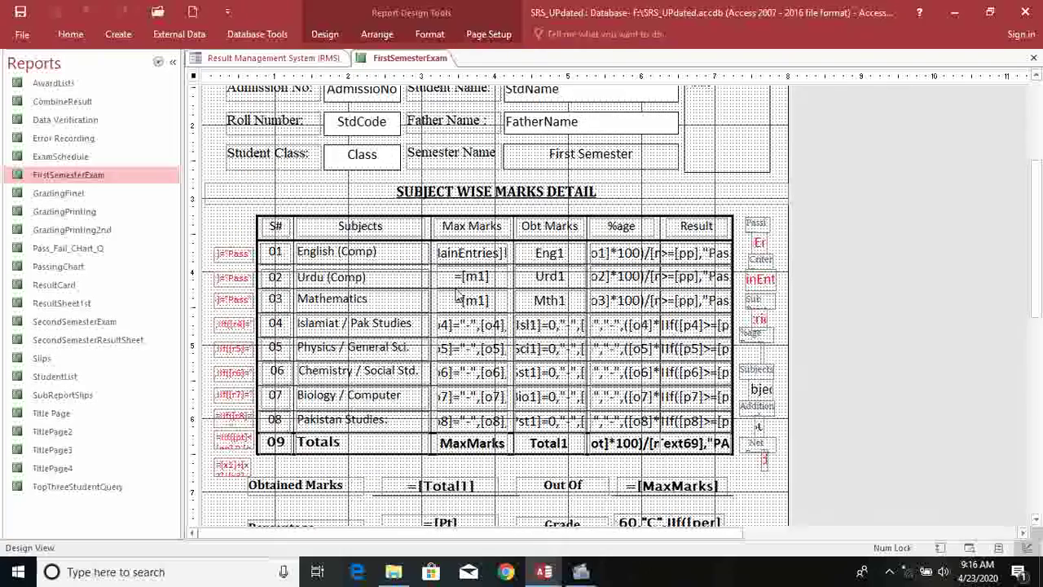
click(383, 228)
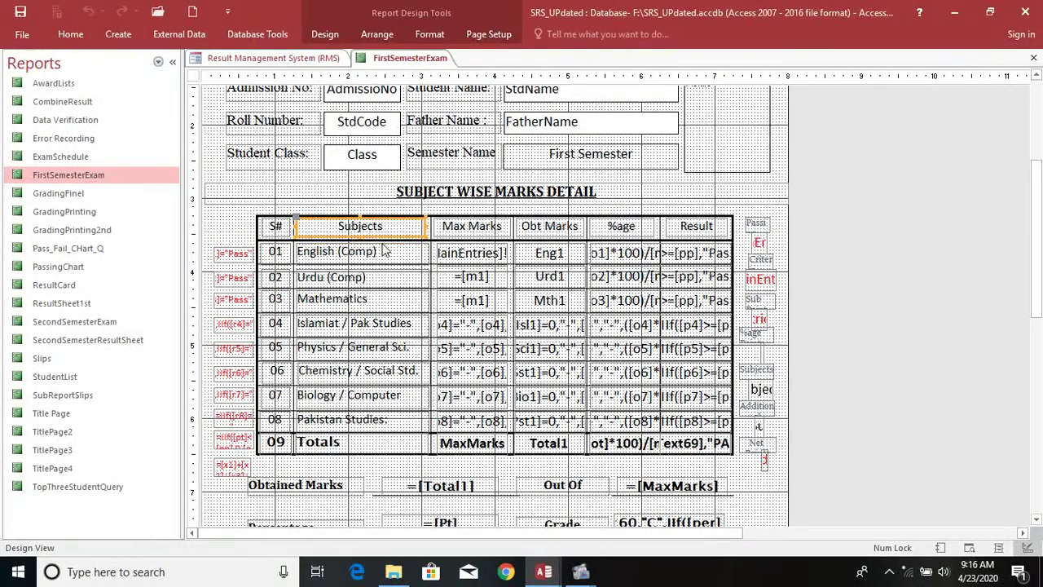
click(385, 251)
click(390, 277)
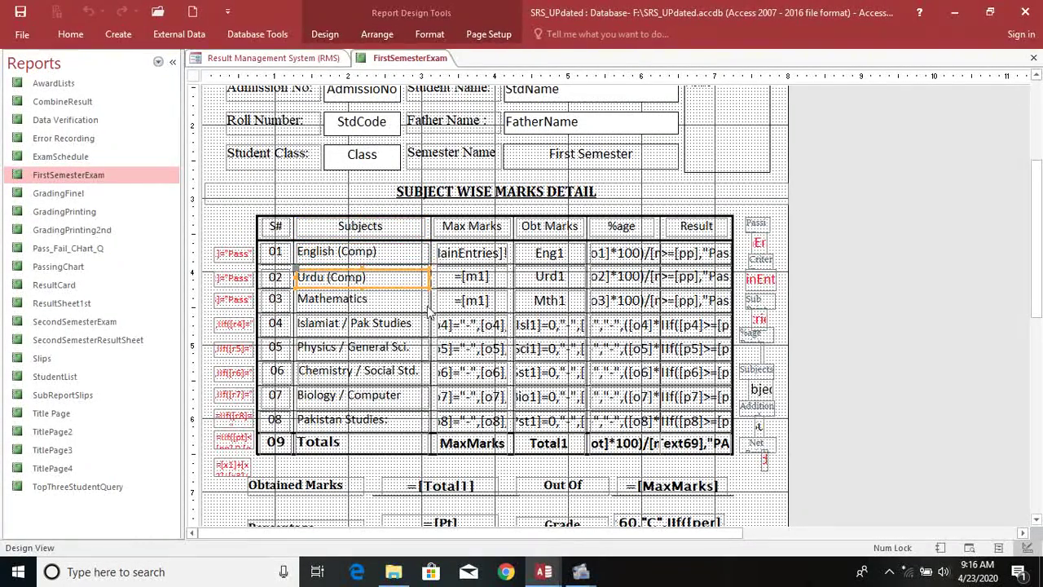
Inspect the Mathematics row's label, maximum marks, obtained marks, percentage and result controls, and close the FirstSemesterExam report
click(396, 302)
click(473, 301)
click(570, 300)
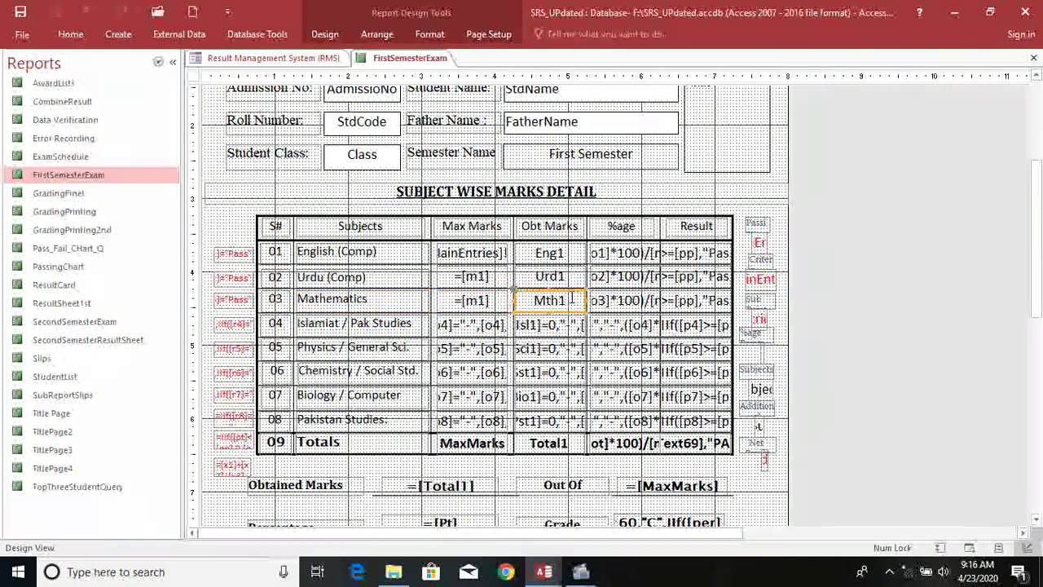
click(617, 301)
click(663, 299)
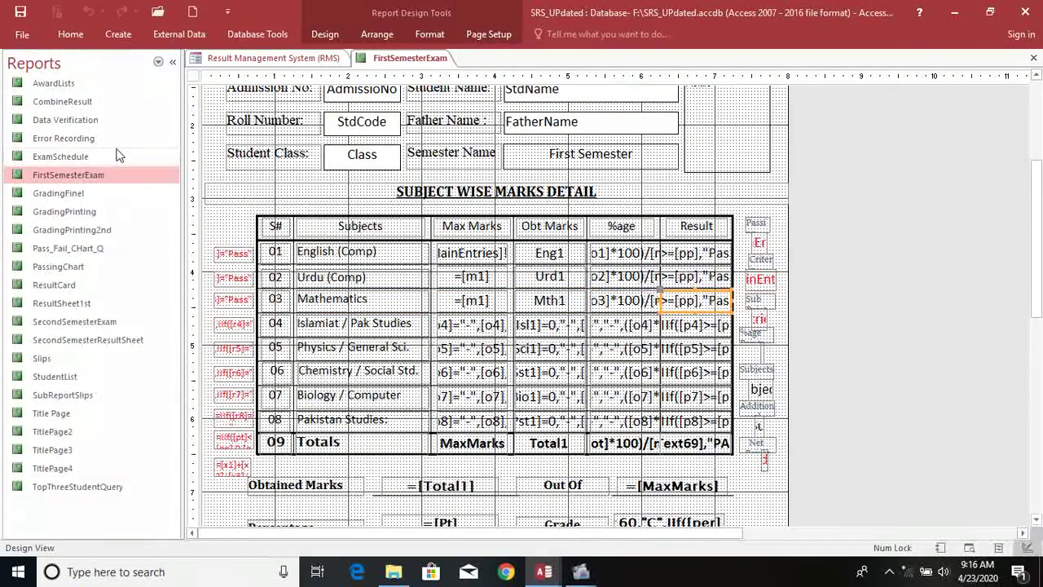
click(1033, 58)
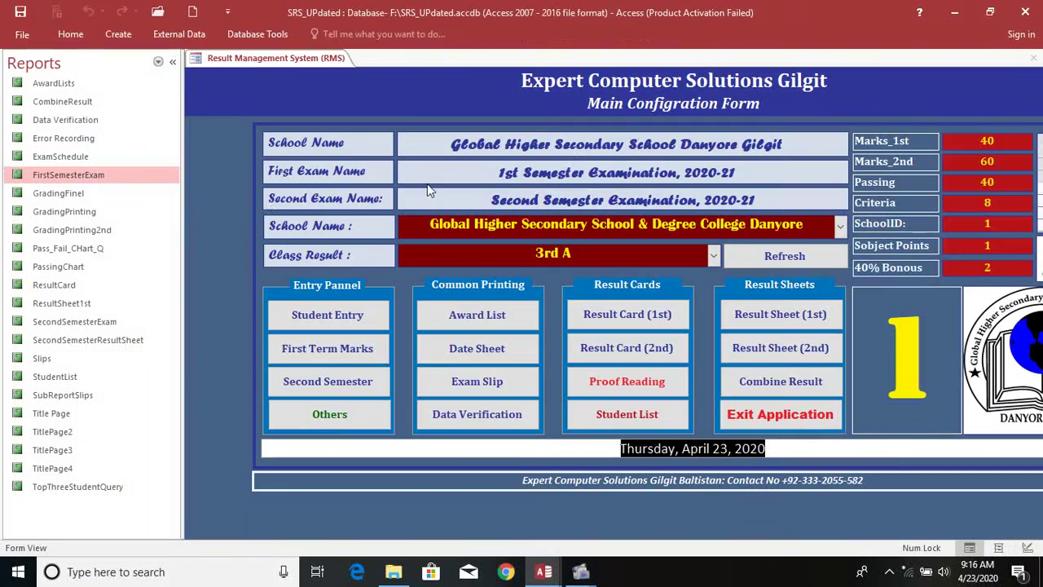
Open the GradingFinel report with parameter values 500 for TS and Fil for Fail, view the grading sheet, and close it
right_click(63, 197)
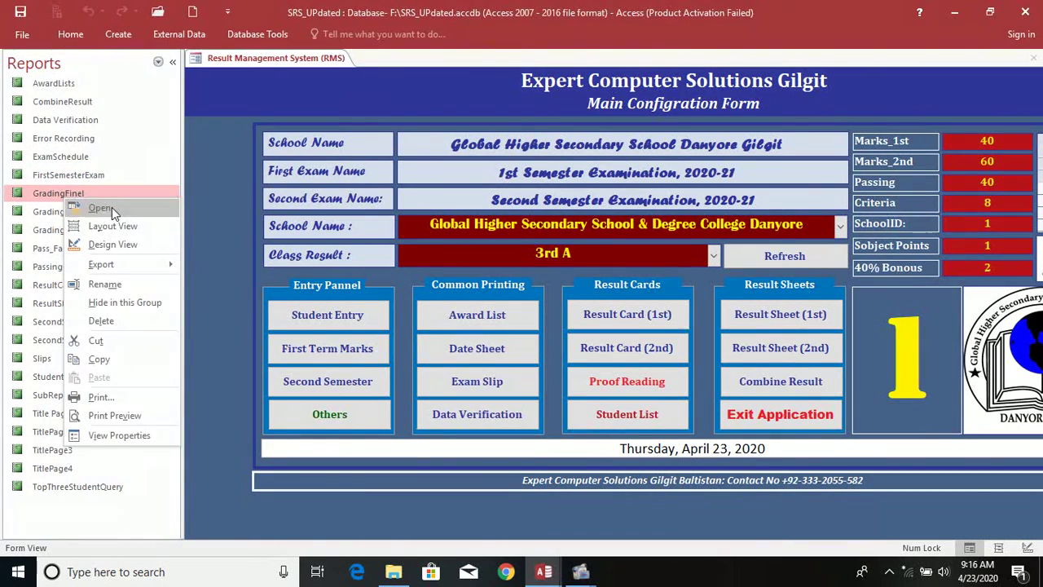
click(111, 207)
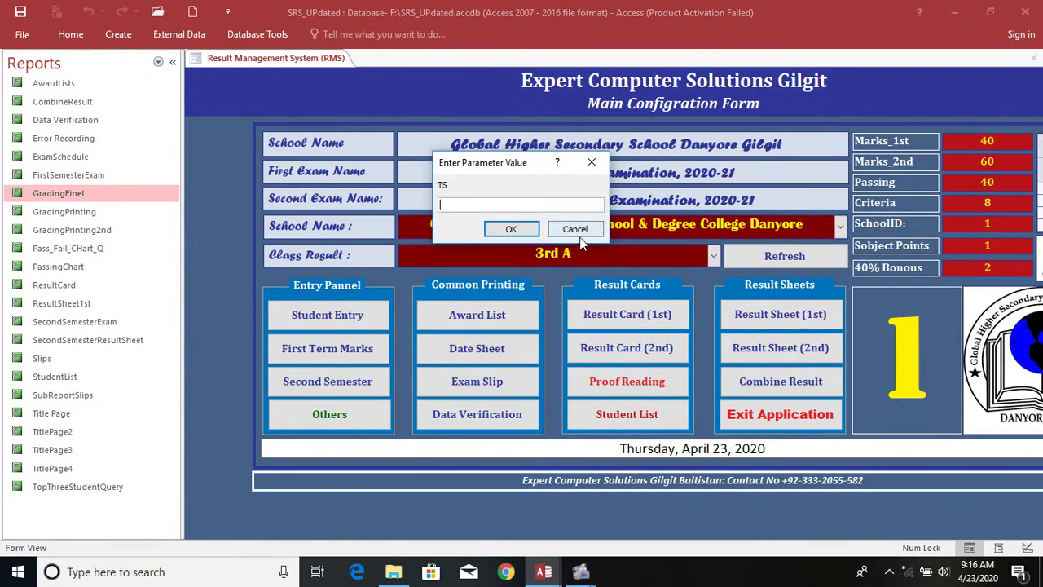
text(500)
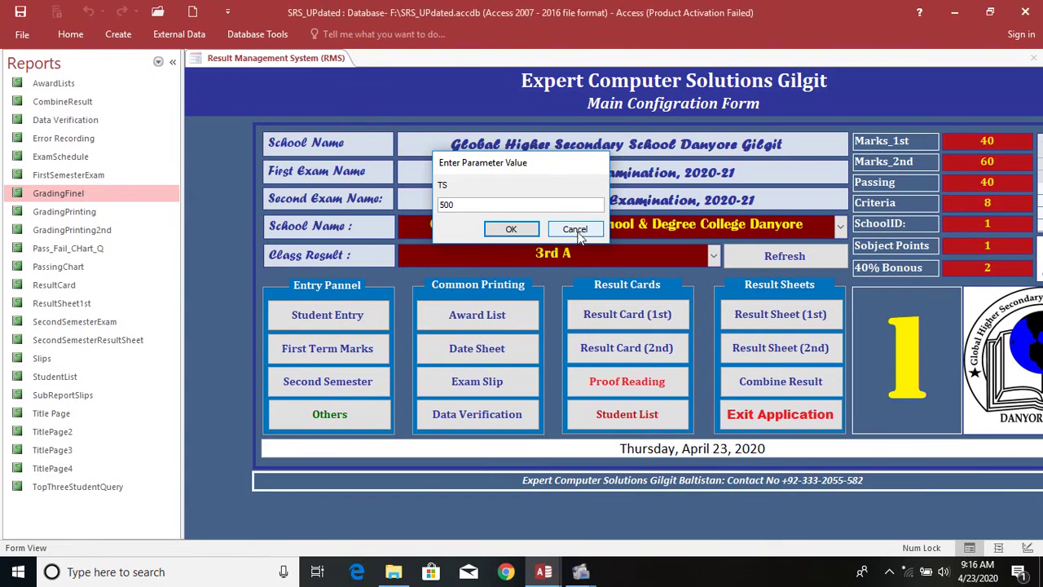
key(Return)
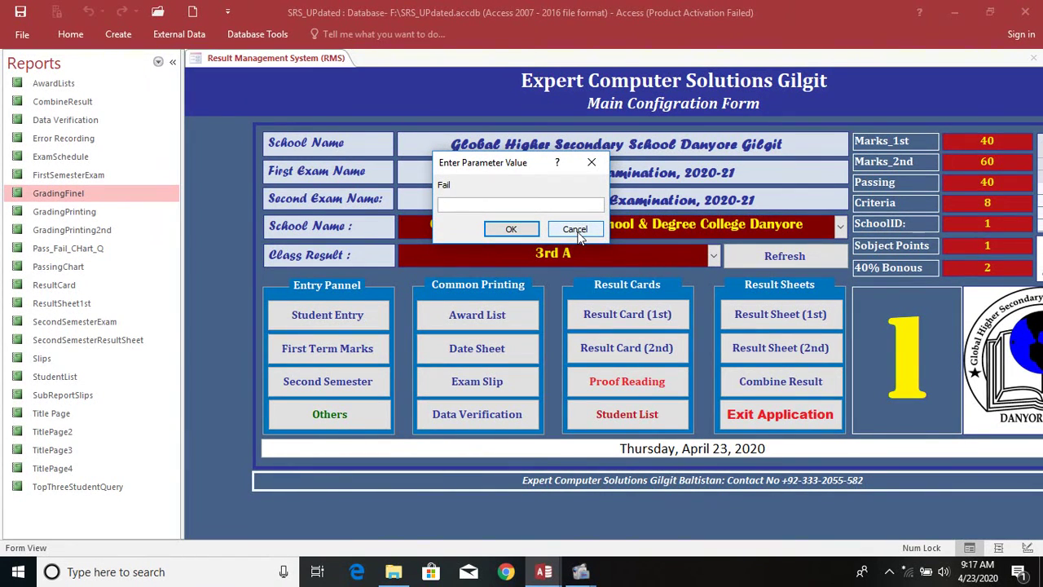
text(Fil)
key(Return)
click(574, 229)
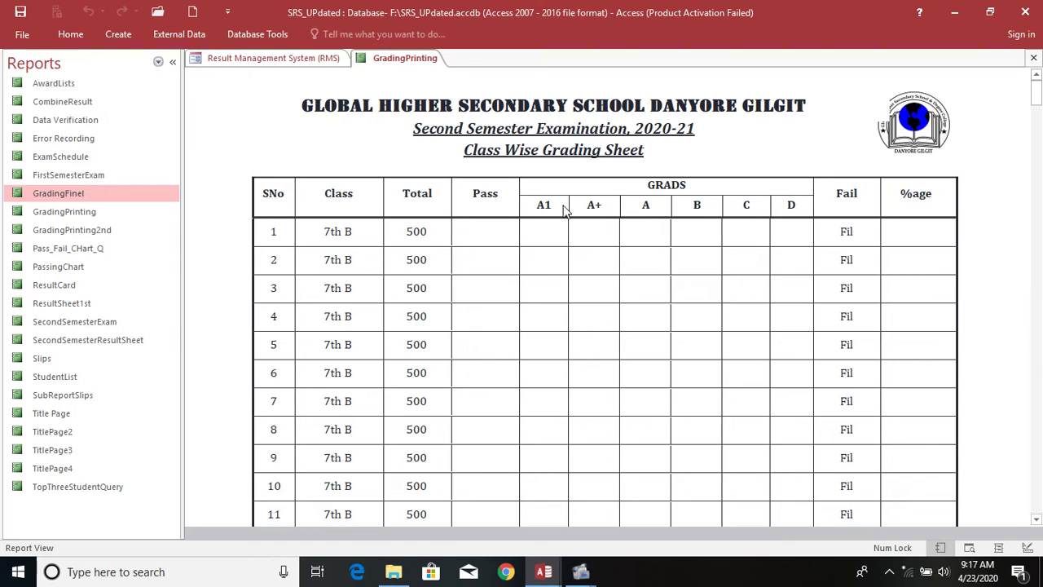
click(1032, 59)
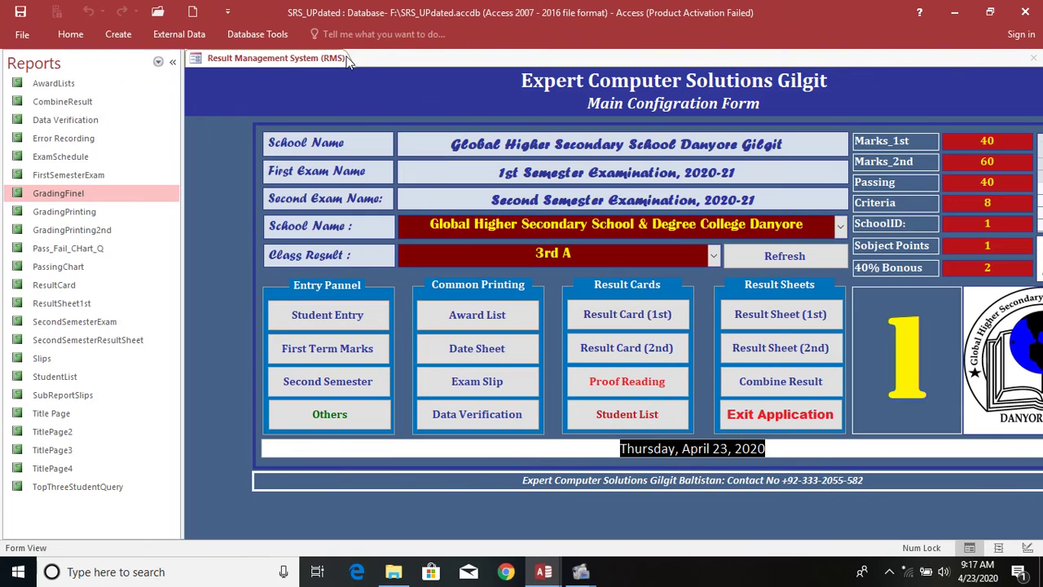
Collapse the navigation pane and close the SRS_UPdated database, returning to the My YOutubeClasses database
click(170, 67)
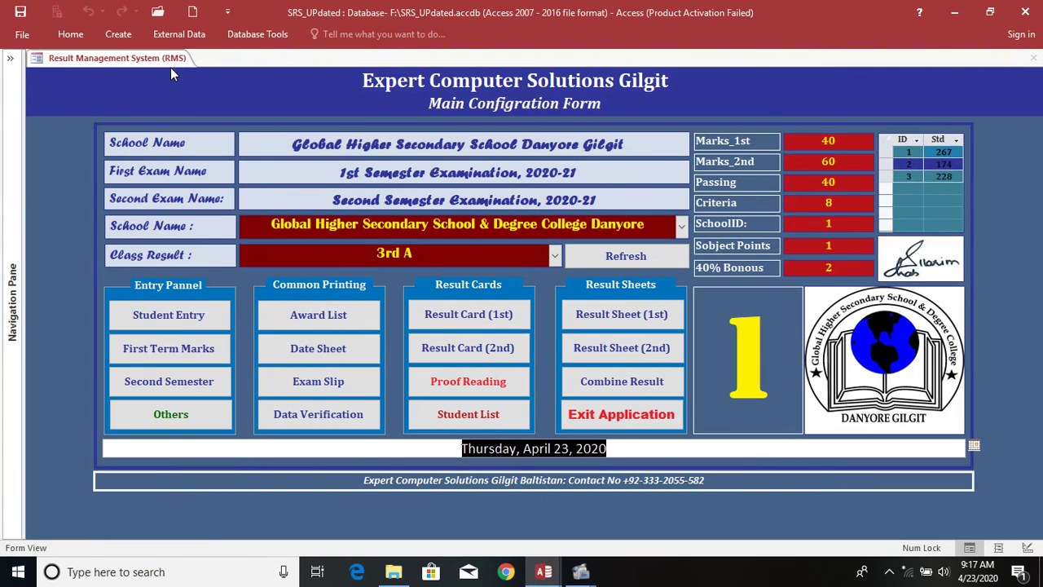
click(1025, 11)
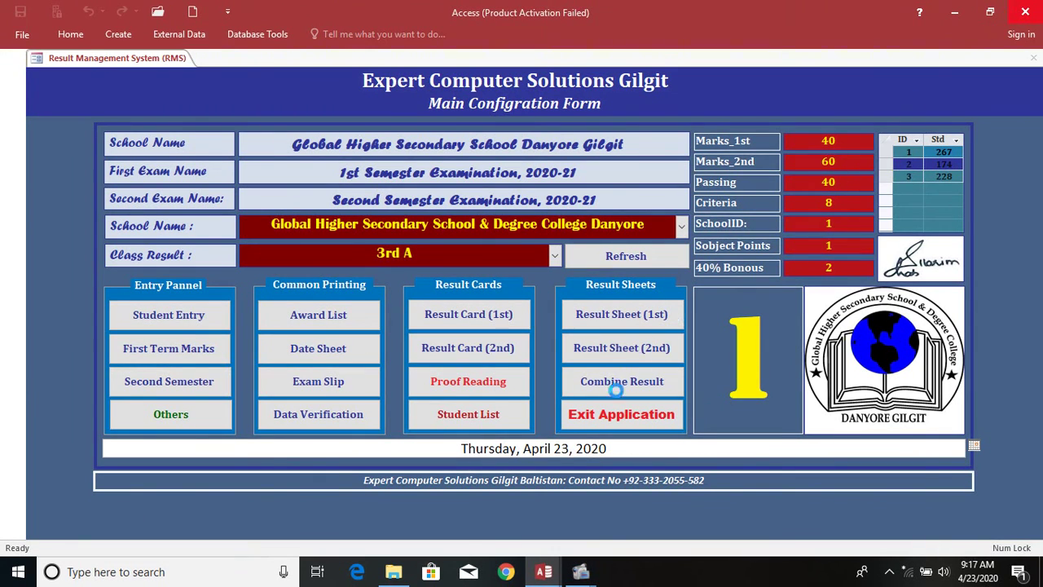
click(560, 577)
click(420, 530)
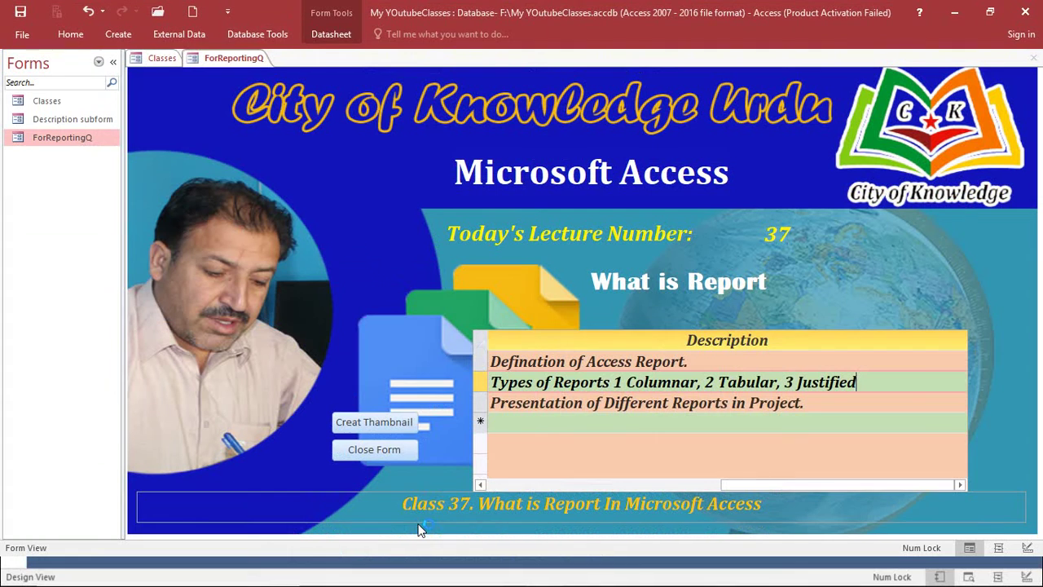